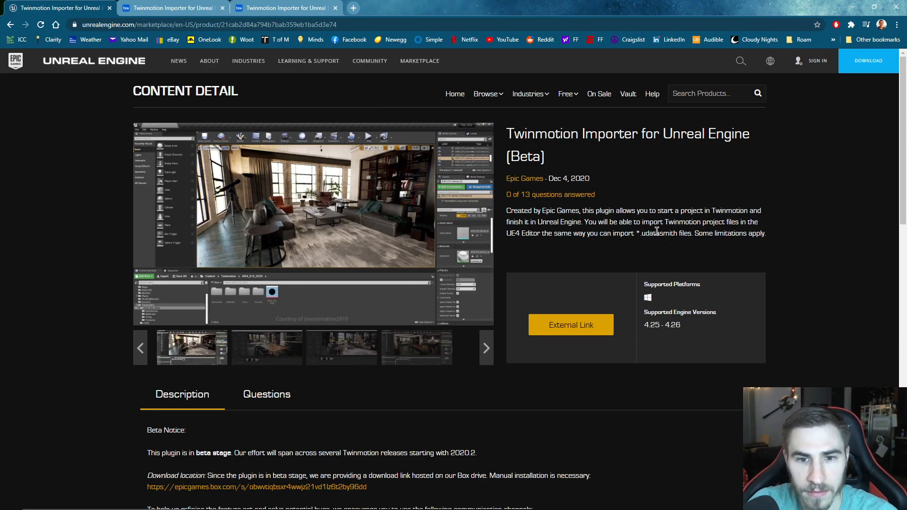
View the Twinmotion Importer listing's screenshots in full screen, browse through to the Unreal kitchen scene, and close the gallery.
left_click(468, 227)
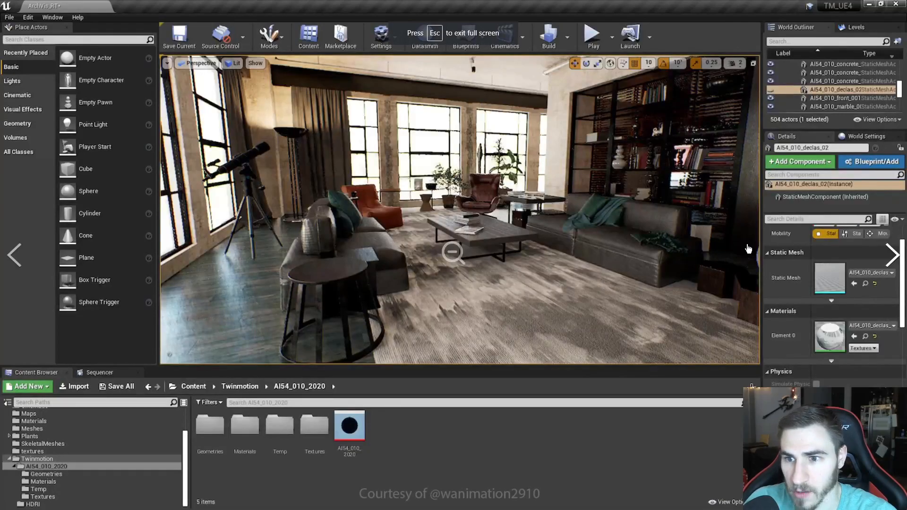
left_click(891, 256)
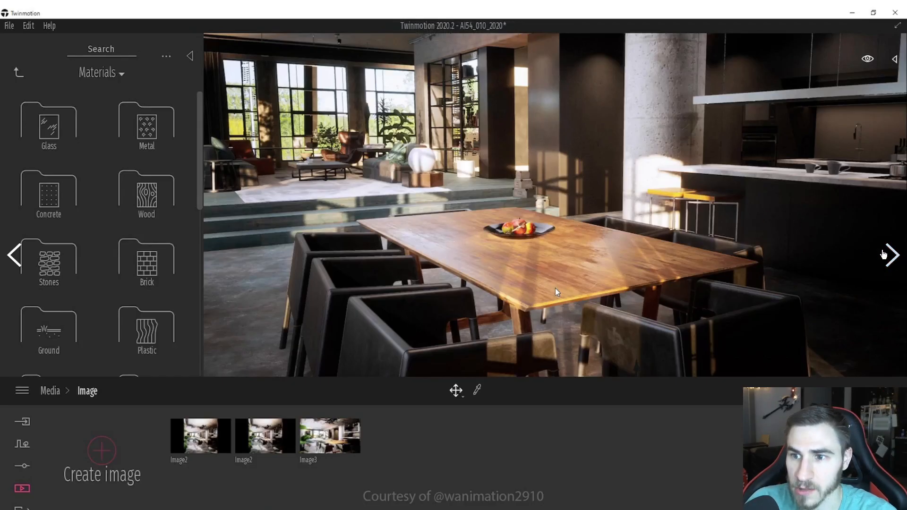
left_click(885, 254)
left_click(885, 254)
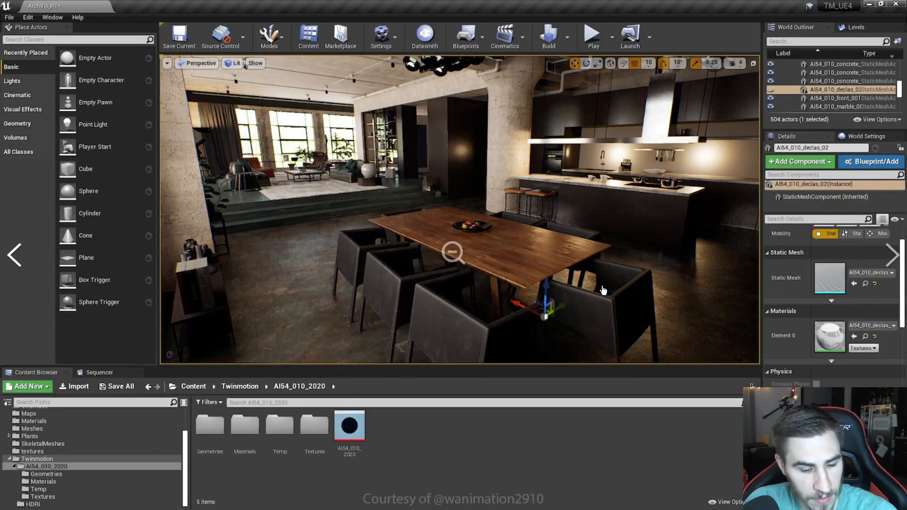
key("Escape")
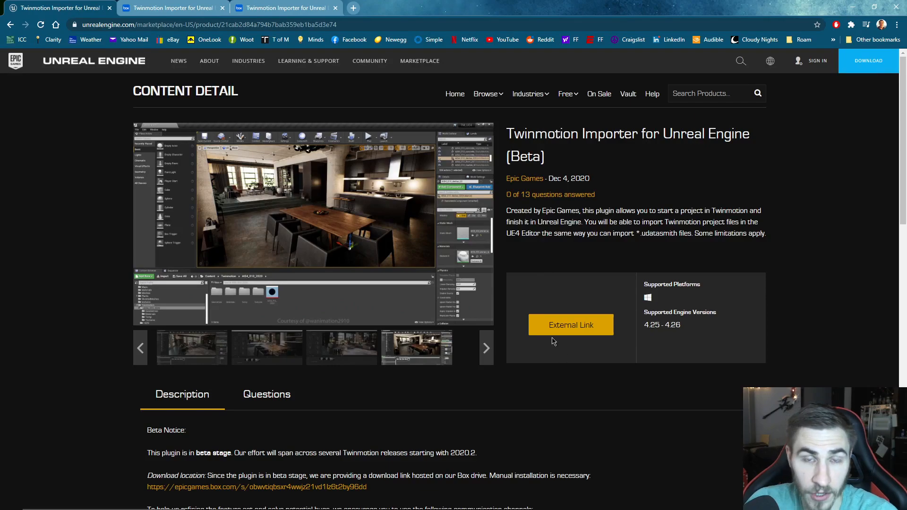
Check the download location in the plugin's description and view the Box folder holding the TwinmotionToUnreal zip archives.
scroll(539, 354, "down", 1)
scroll(304, 269, "down", 2)
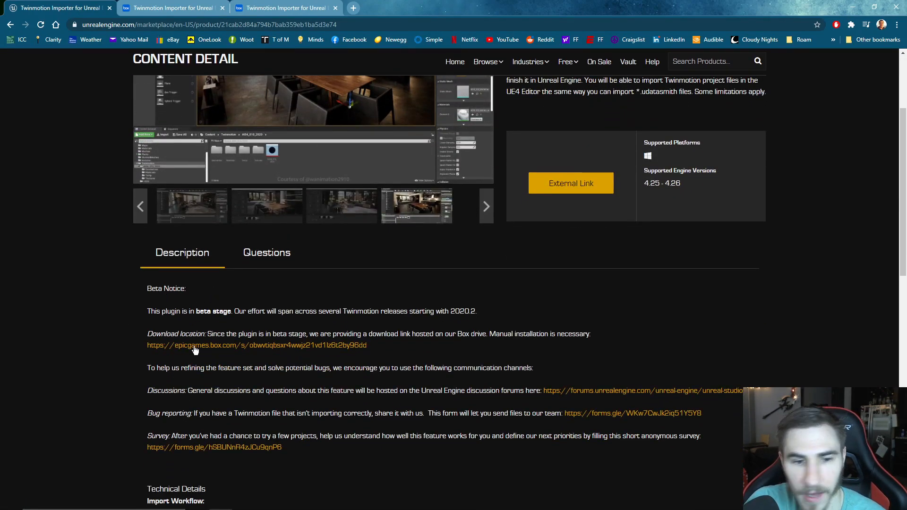
left_click(170, 8)
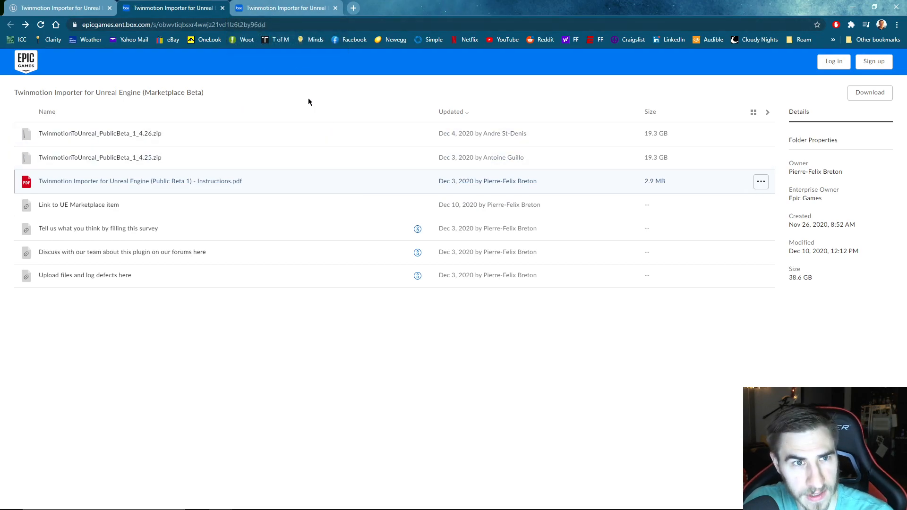
View the Instructions PDF from its cover page through to the software prerequisites in the Installation section.
left_click(303, 8)
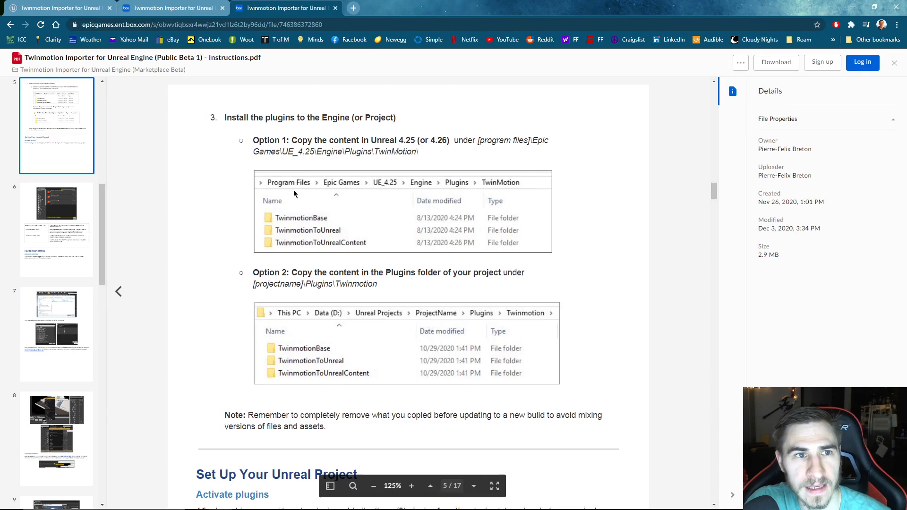
scroll(294, 193, "up", 20)
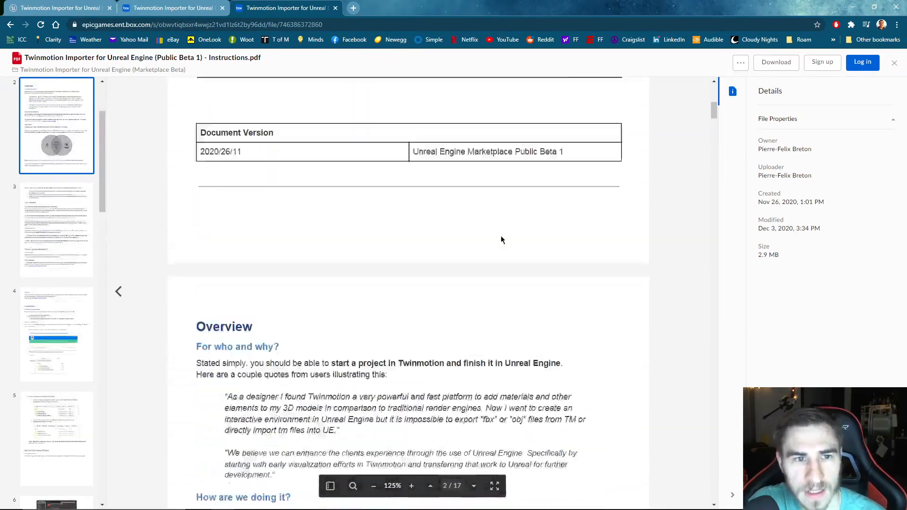
scroll(503, 237, "up", 8)
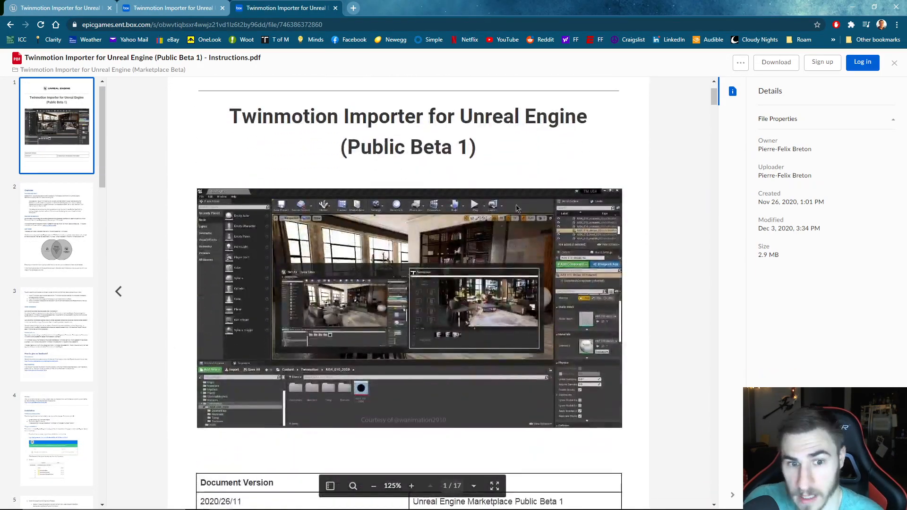
scroll(467, 219, "down", 3)
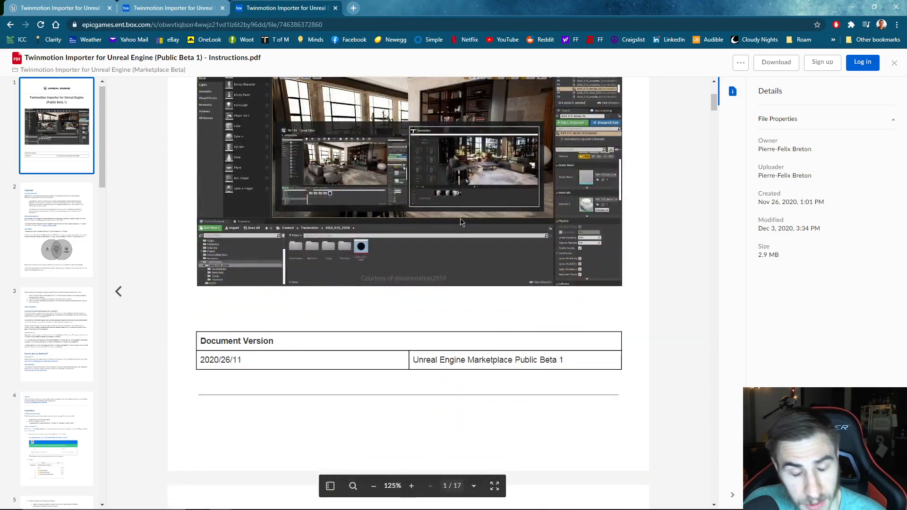
scroll(360, 218, "down", 3)
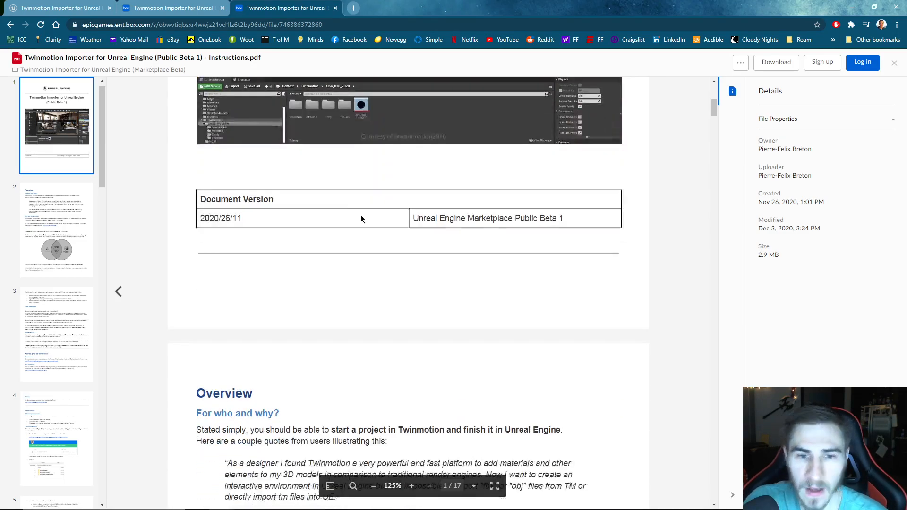
scroll(359, 218, "down", 20)
scroll(311, 200, "down", 4)
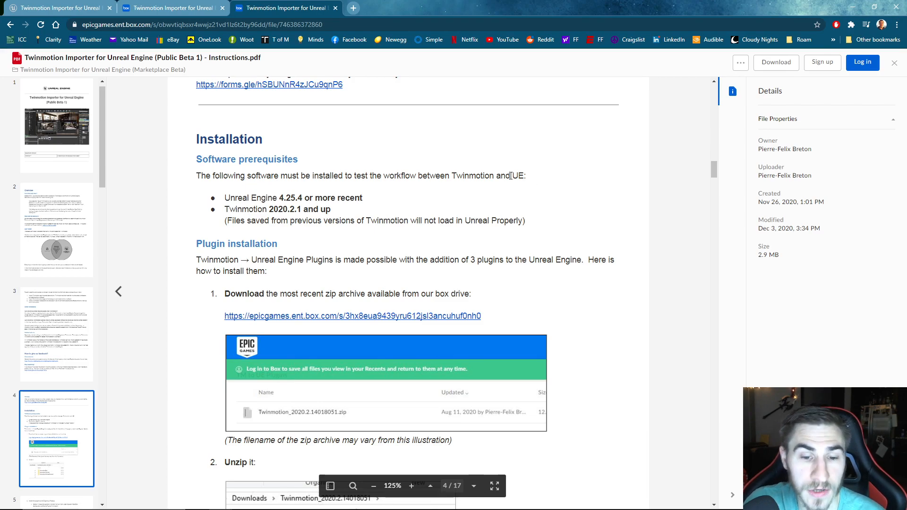
Read the plugin installation steps, covering download, unzip and both copy options, up to the Activate plugins section.
scroll(510, 180, "down", 6)
scroll(572, 218, "up", 2)
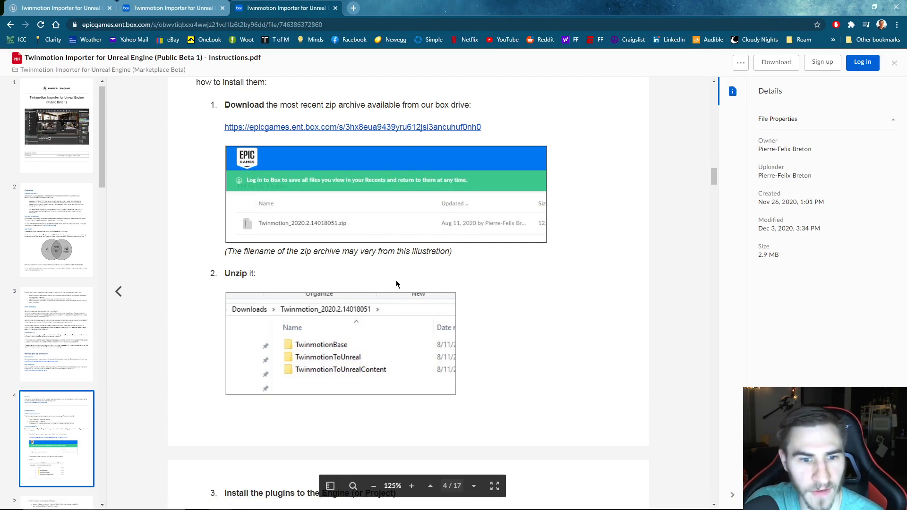
scroll(399, 283, "down", 2)
scroll(404, 263, "down", 5)
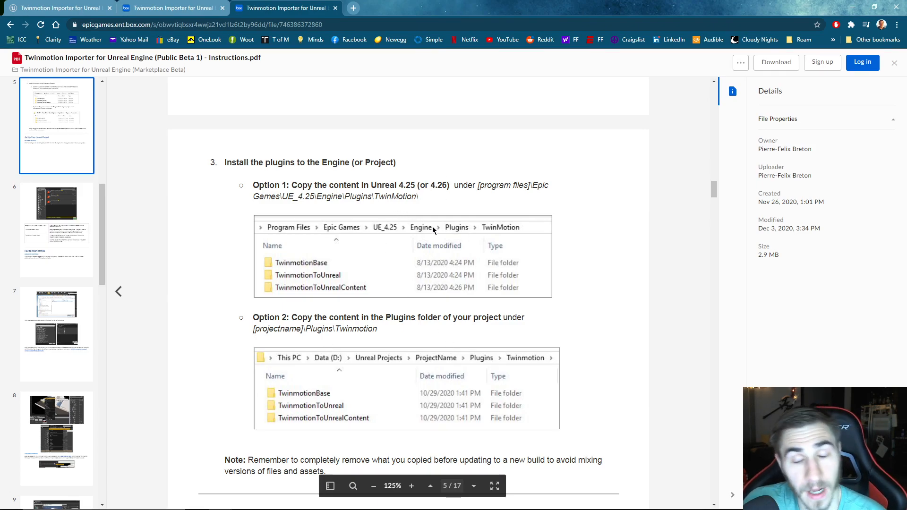
scroll(425, 227, "down", 2)
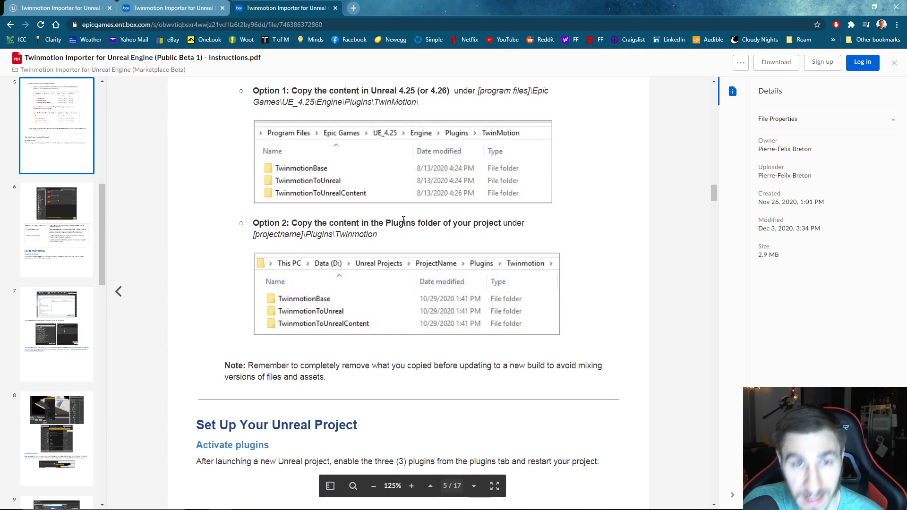
scroll(407, 216, "down", 1)
scroll(348, 317, "down", 3)
scroll(406, 303, "down", 1)
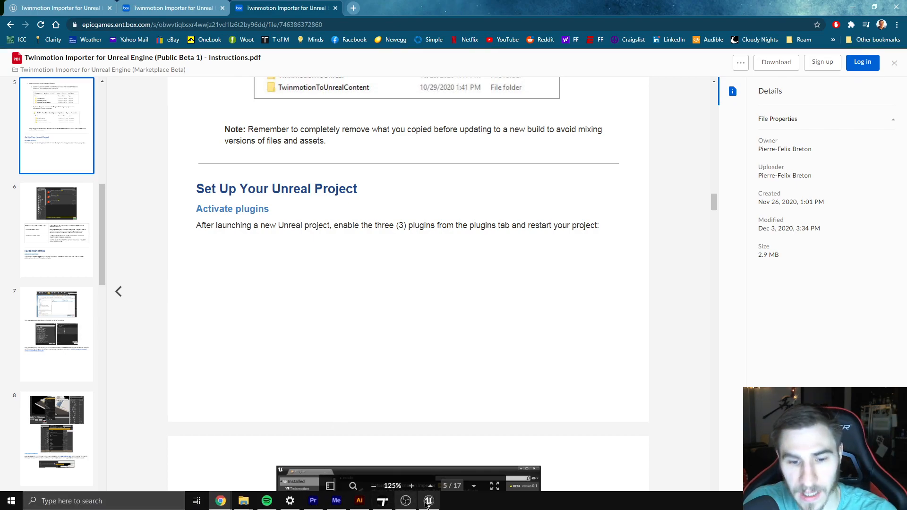
Launch Unreal Engine and start a new project in the Architecture, Engineering, and Construction category.
left_click(429, 506)
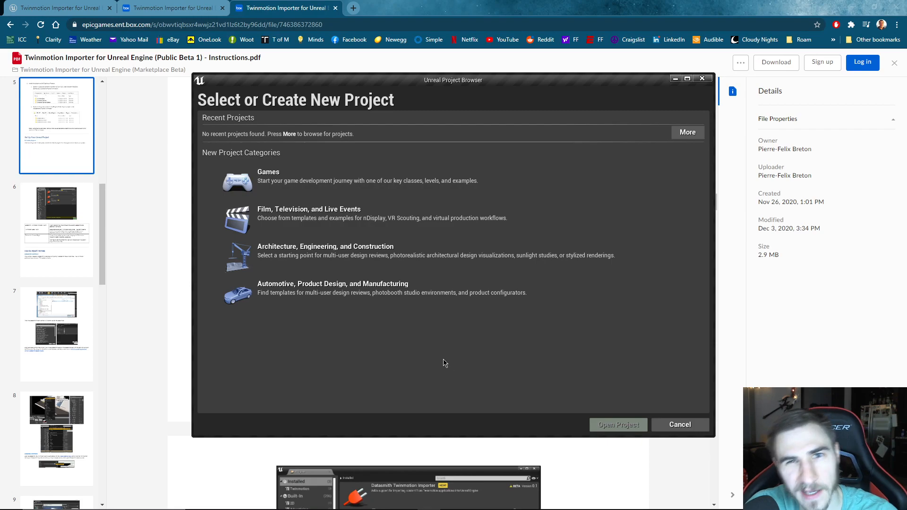
left_click(361, 265)
left_click(554, 426)
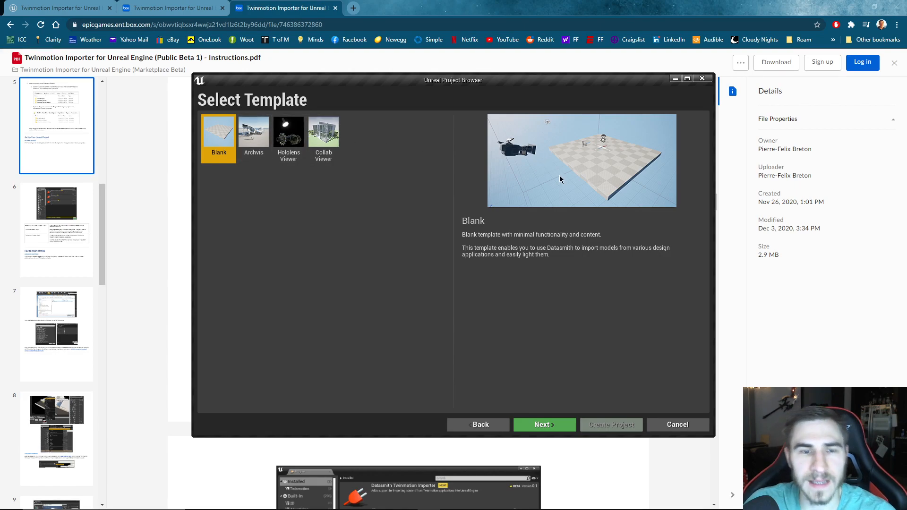
Compare the Blank and Archvis templates, choose Archvis, and continue to the project settings.
left_click(265, 136)
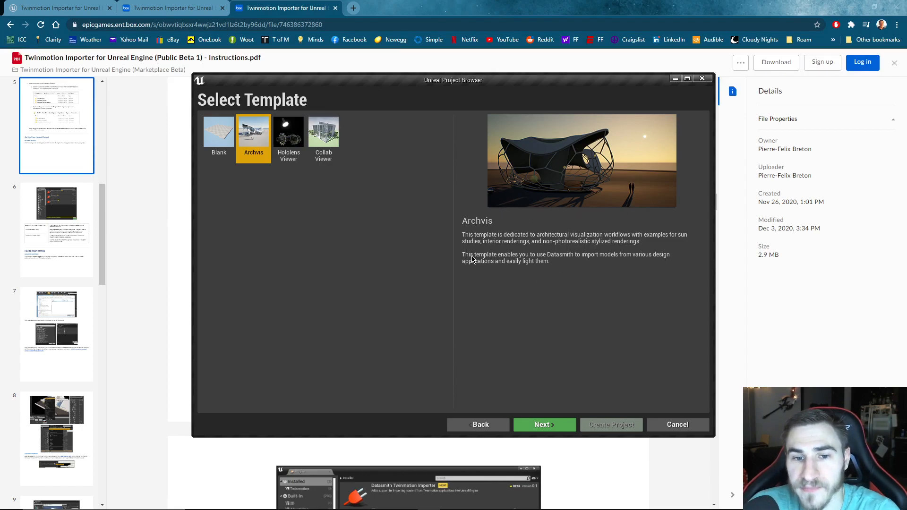
left_click(219, 142)
left_click(249, 144)
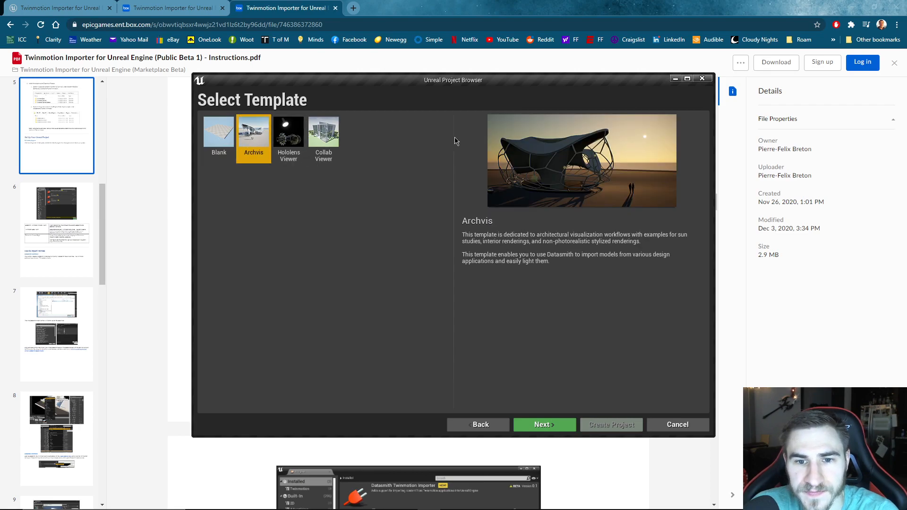
left_click(232, 137)
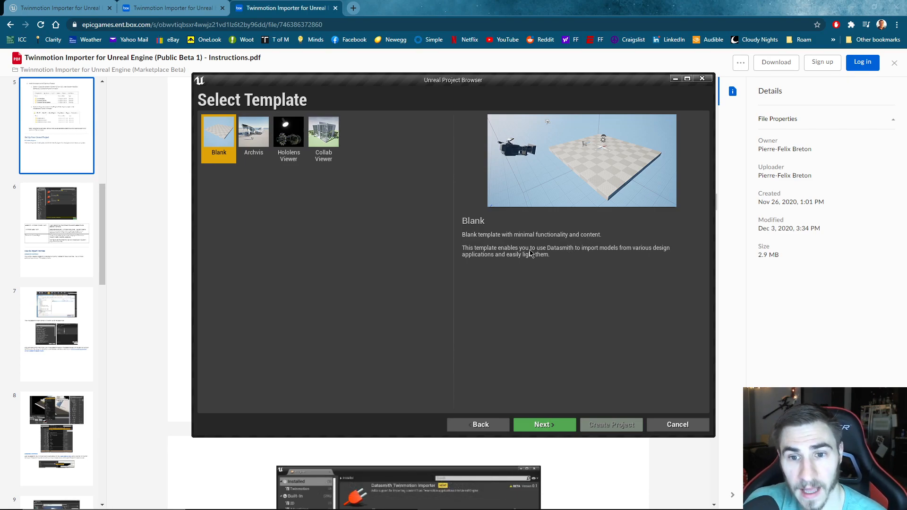
left_click(243, 141)
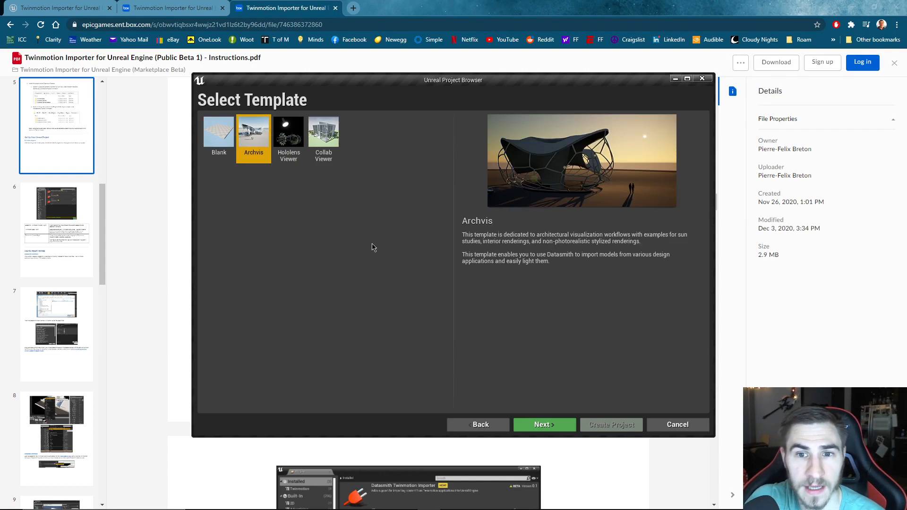
left_click(551, 424)
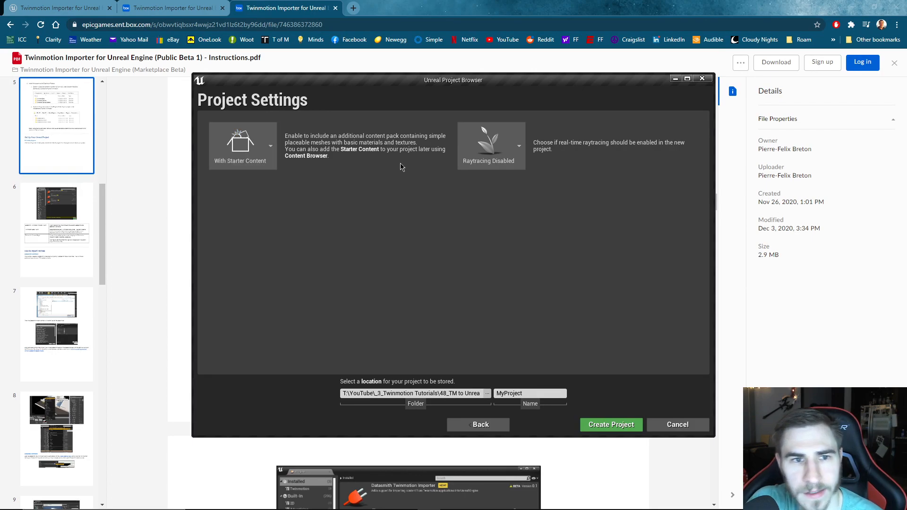
Create the project with raytracing disabled, stored in the 48_TM to Unreal folder and named TM_to_Unreal.
left_click(508, 148)
left_click(561, 237)
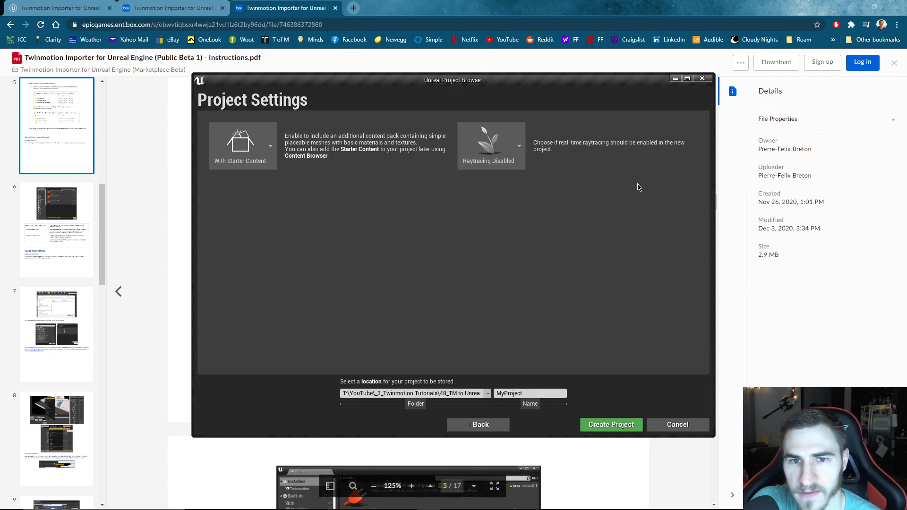
left_click(487, 393)
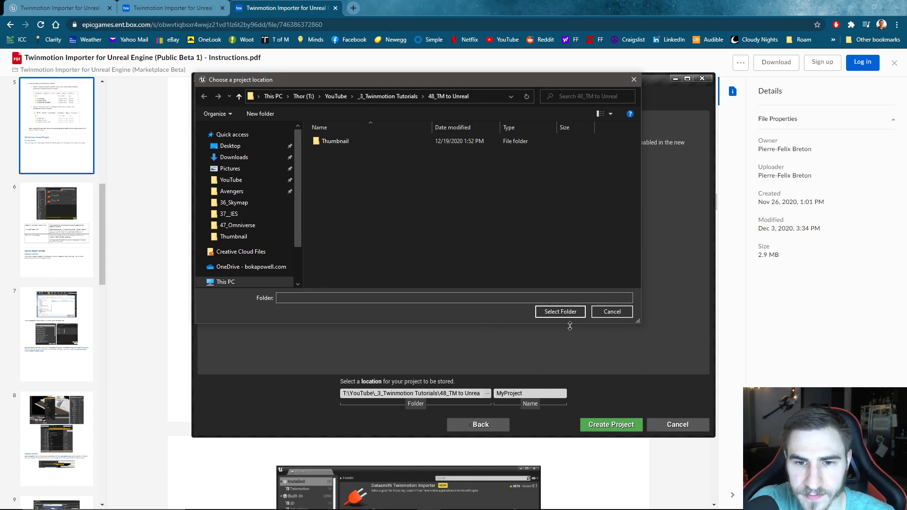
left_click(560, 313)
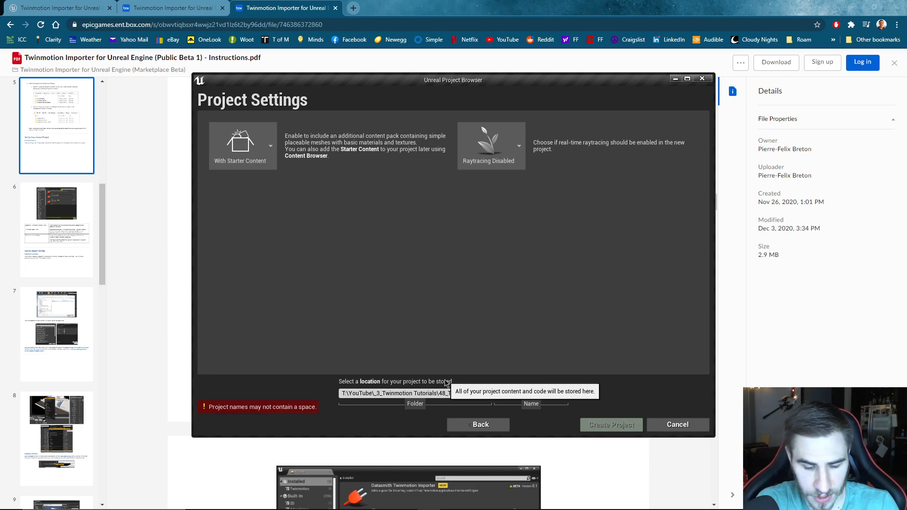
key("BackSpace")
type("_to_Unreal")
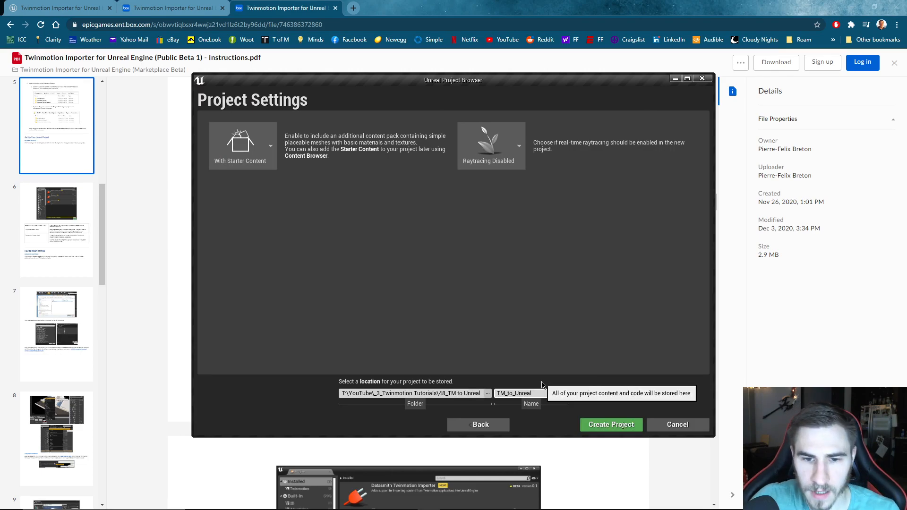
left_click(609, 427)
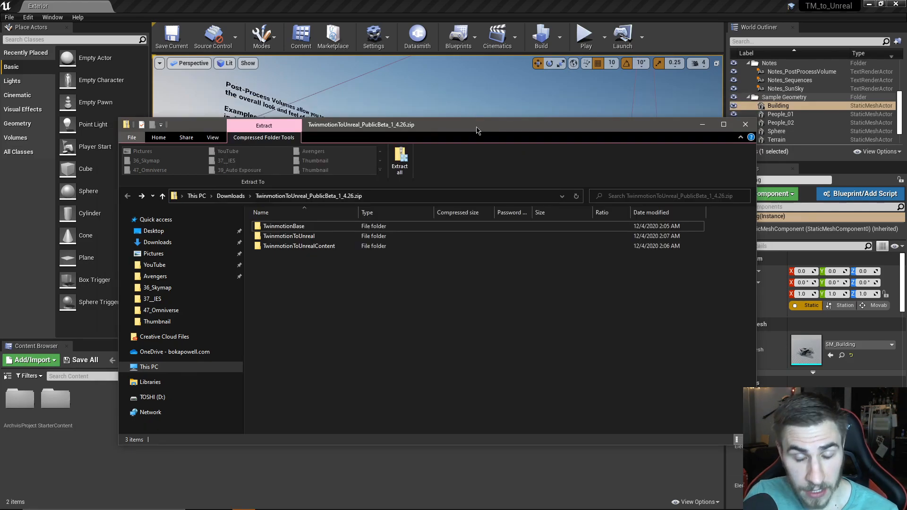
Minimize the extracted-archive window, check the Installed category of the editor's plugin browser, and close the browser.
left_click(702, 125)
left_click(28, 17)
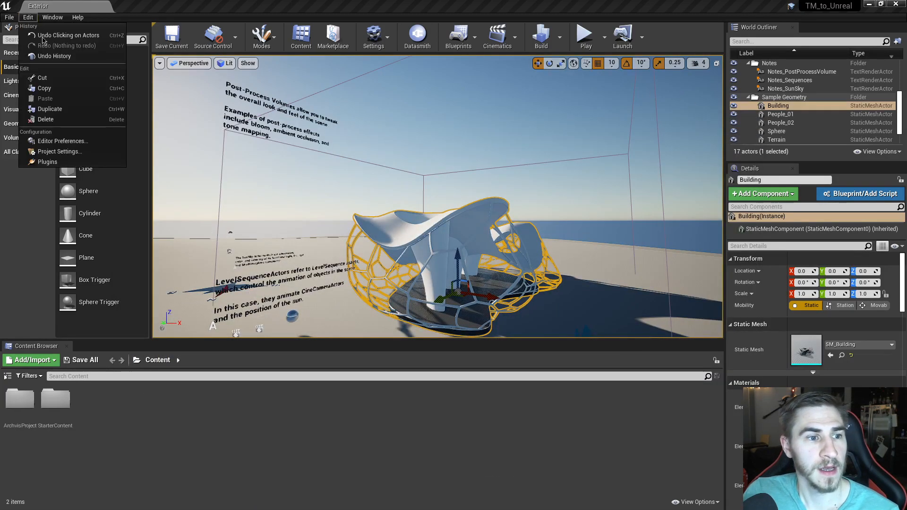
left_click(47, 161)
left_click(197, 136)
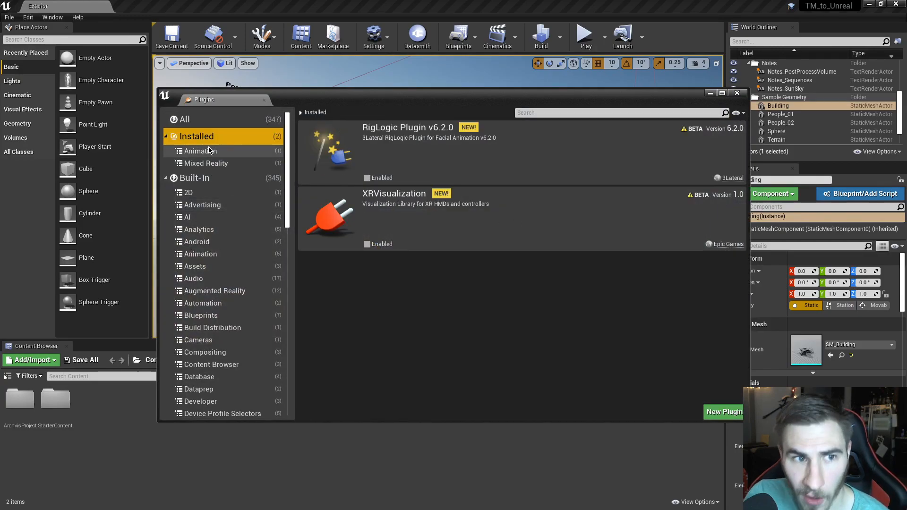
left_click(737, 94)
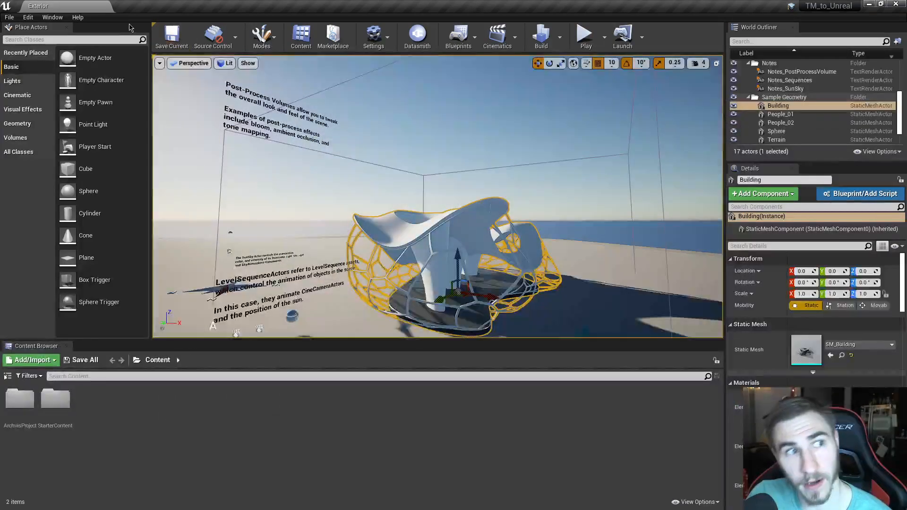
left_click(9, 17)
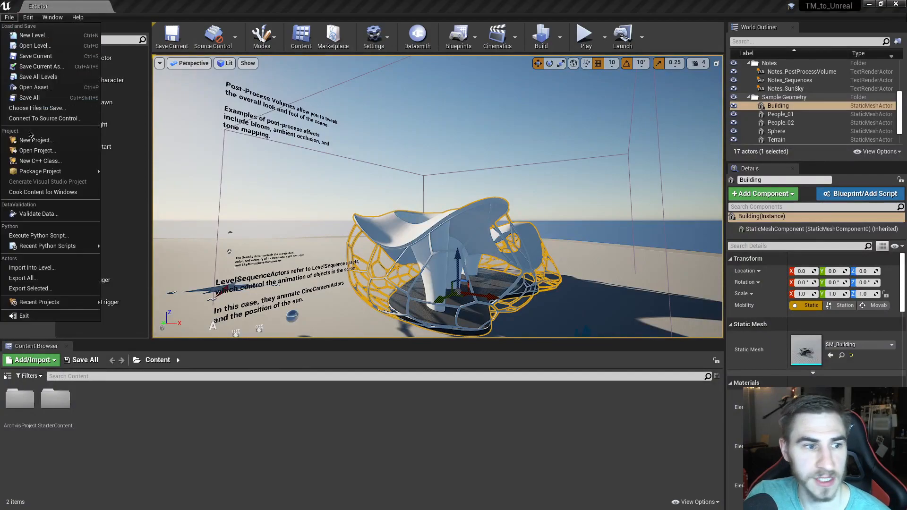
left_click(138, 177)
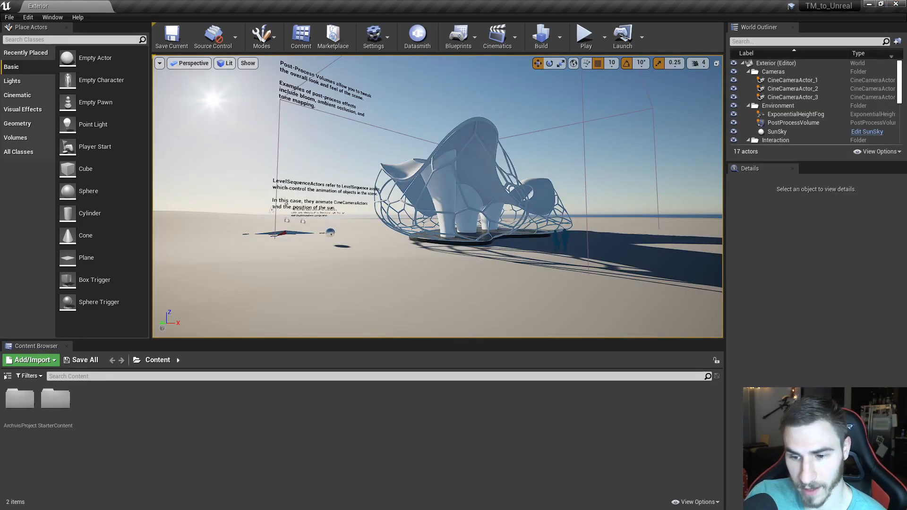
Review the Installed plugins for the Twinmotion entries, and close the plugin browser.
left_click(29, 18)
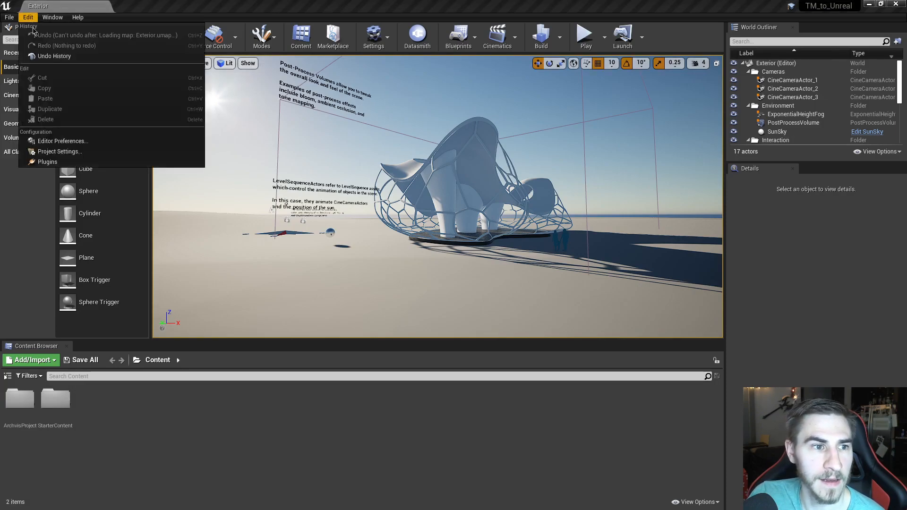
left_click(48, 162)
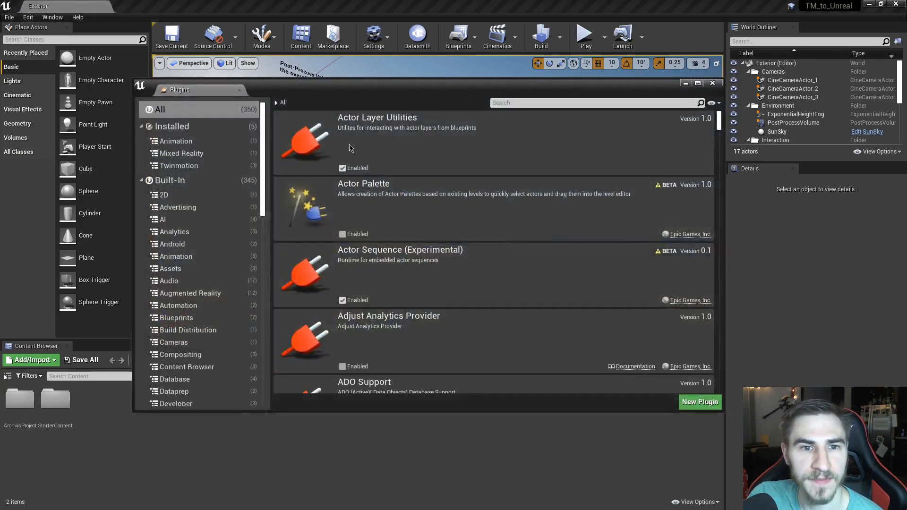
left_click(168, 126)
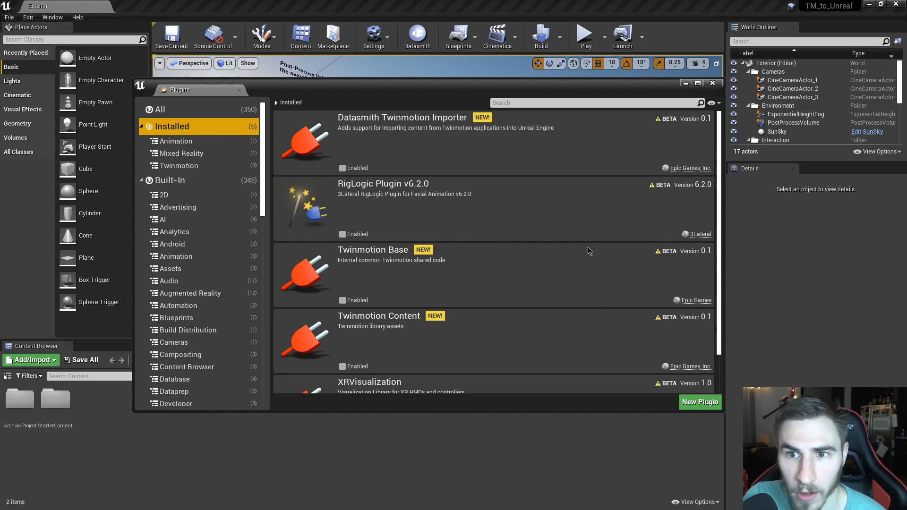
left_click(712, 82)
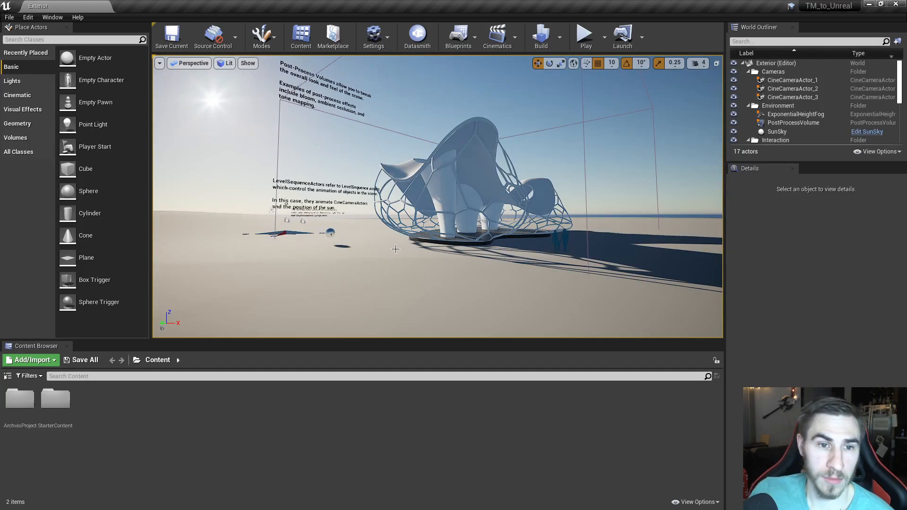
Delete the sample pavilion and the explanatory text notes from the Exterior level.
left_click(532, 189)
key("Delete")
left_click_drag(415, 92, 378, 94)
left_click(424, 96)
key("Delete")
left_click(411, 208)
key("Delete")
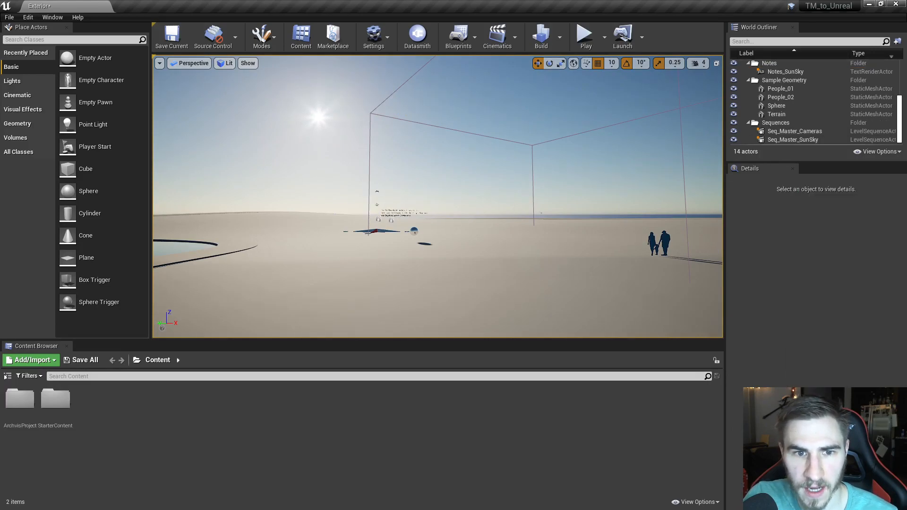
left_click(395, 208)
key("Delete")
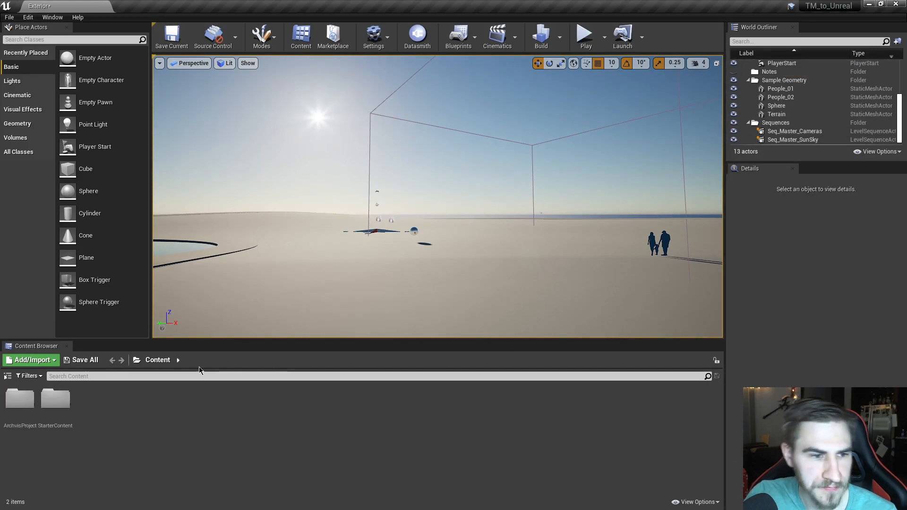
Delete both sample people figures from the level and enlarge the World Outliner's height.
right_click_drag(611, 210, 648, 198)
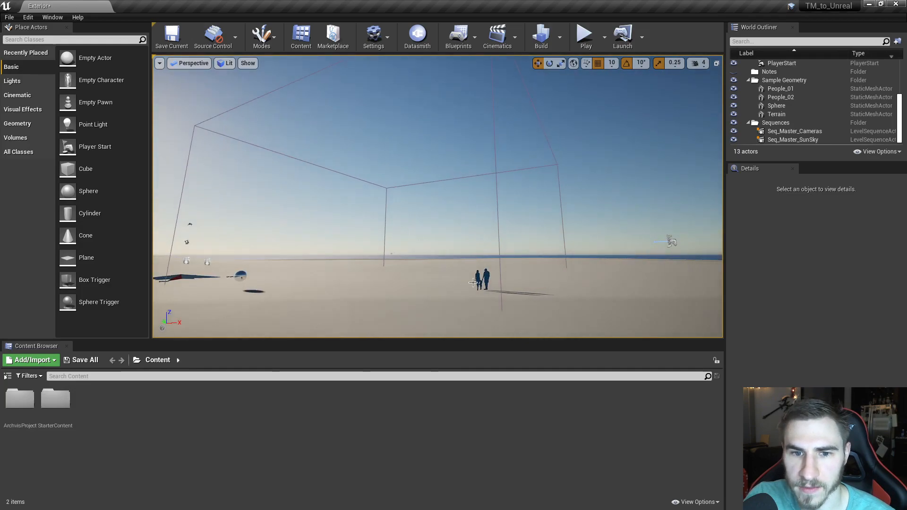
left_click(485, 279)
key("Delete")
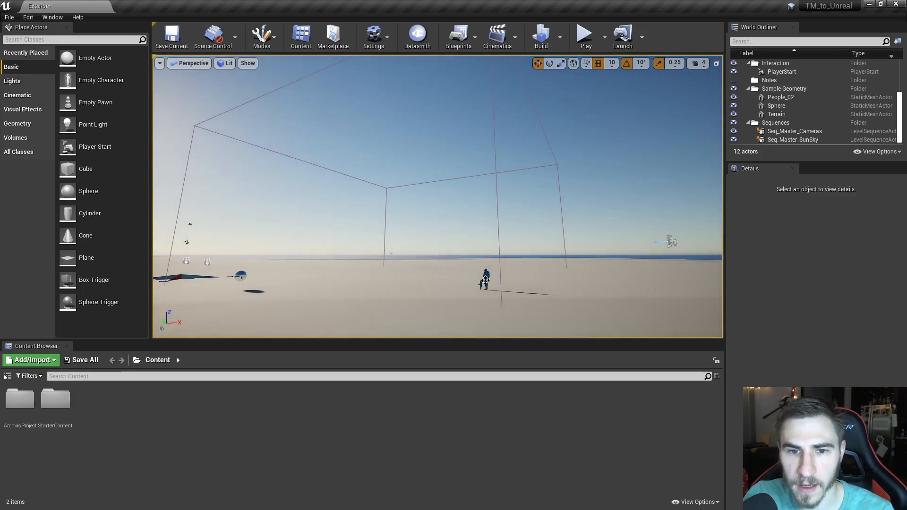
left_click(485, 279)
key("Delete")
right_click_drag(483, 284, 502, 262)
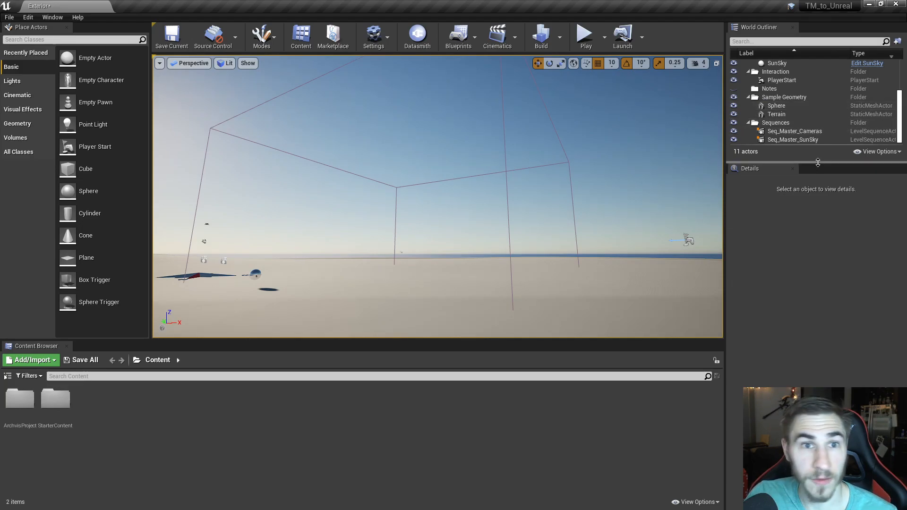
left_click_drag(817, 163, 815, 247)
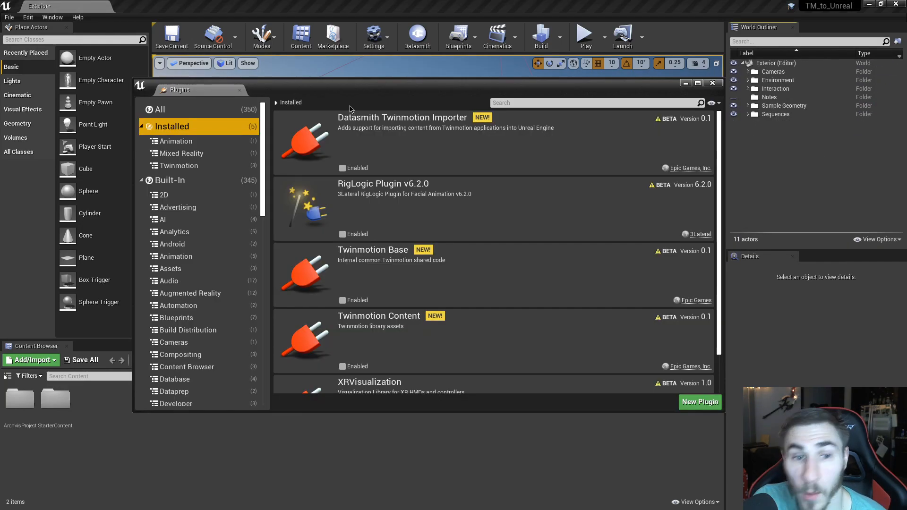
Enable the Datasmith Twinmotion Importer, Twinmotion Base and Twinmotion Content plugins, accepting their use as beta versions.
left_click(342, 169)
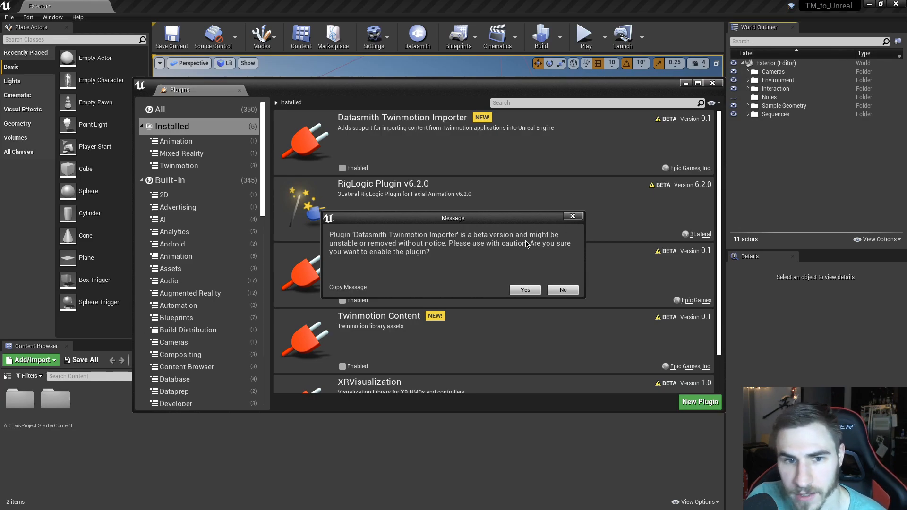
left_click(524, 290)
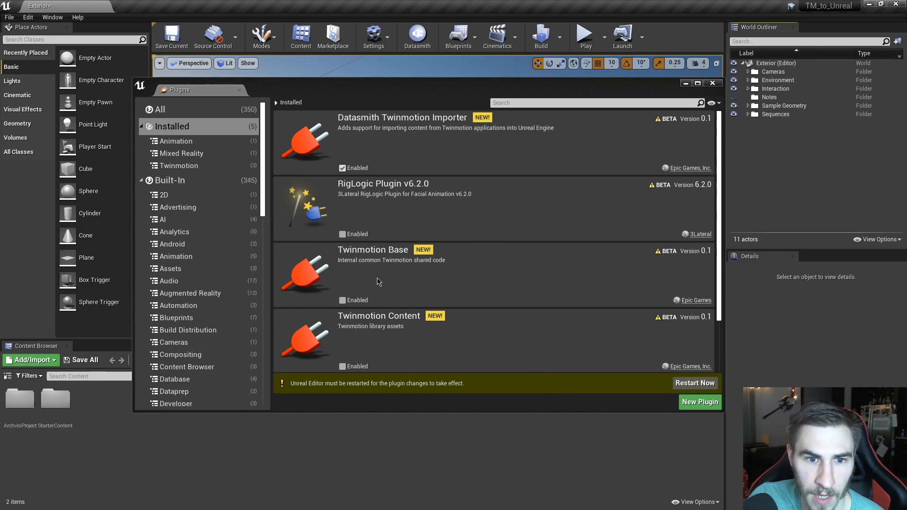
left_click(342, 300)
left_click(522, 291)
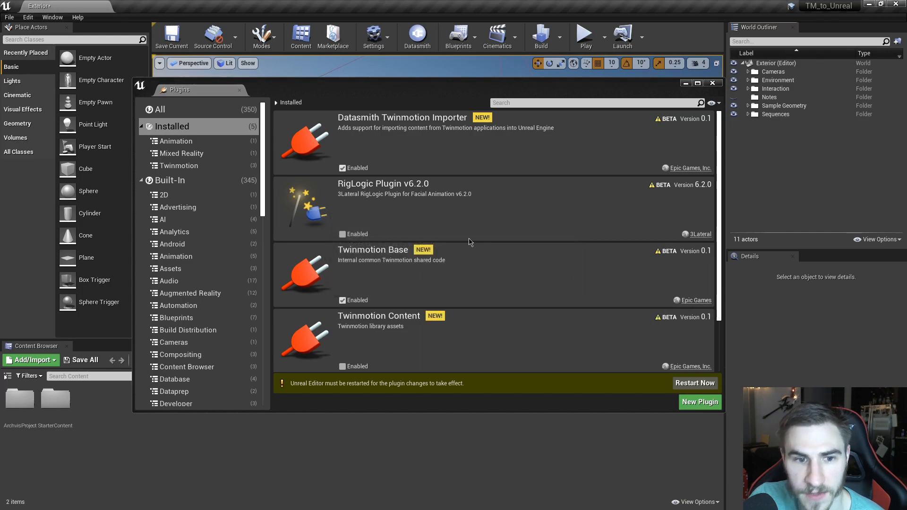
scroll(359, 325, "down", 1)
left_click(342, 336)
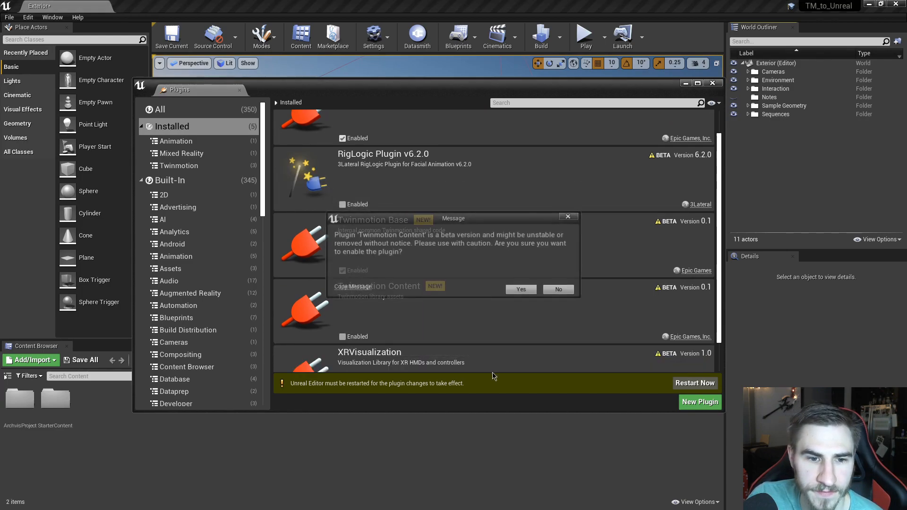
left_click(521, 289)
scroll(522, 296, "down", 1)
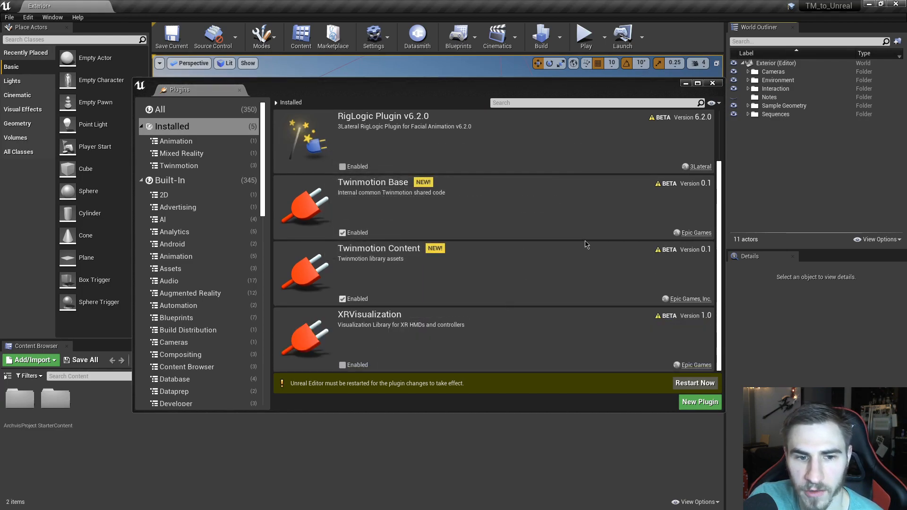
Restart the editor with the Exterior level saved, and check that the Twinmotion plugins are enabled.
left_click(695, 384)
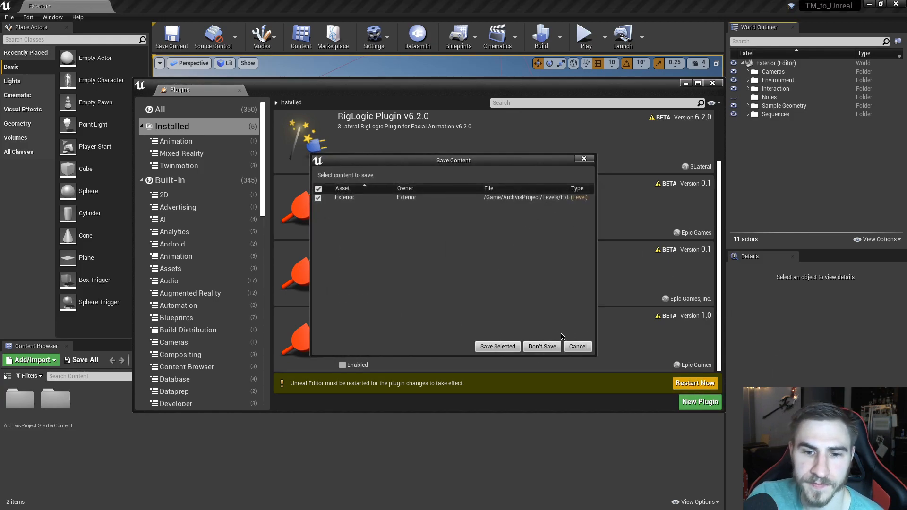
left_click(513, 348)
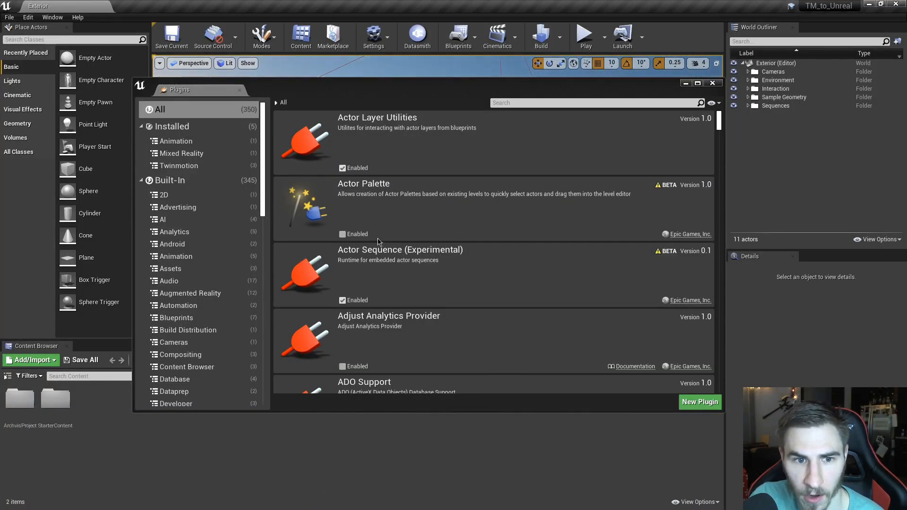
scroll(418, 219, "down", 2)
left_click(236, 127)
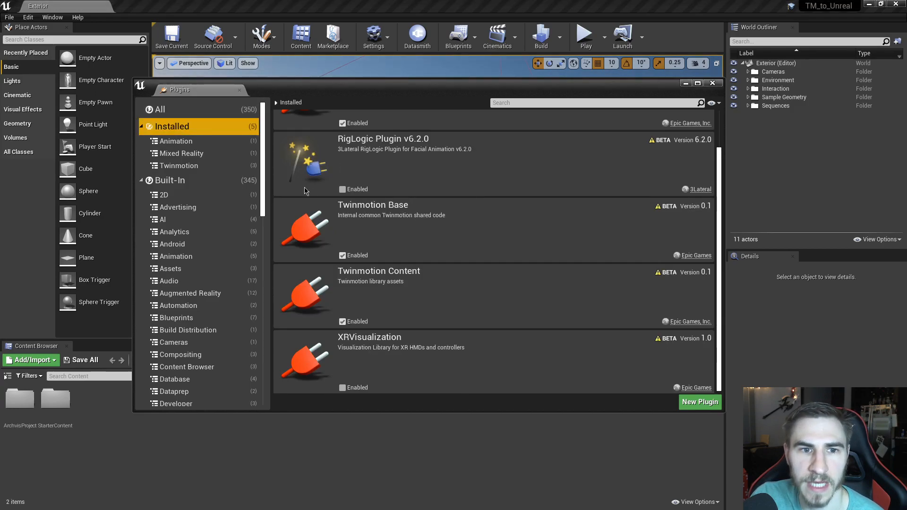
left_click(712, 83)
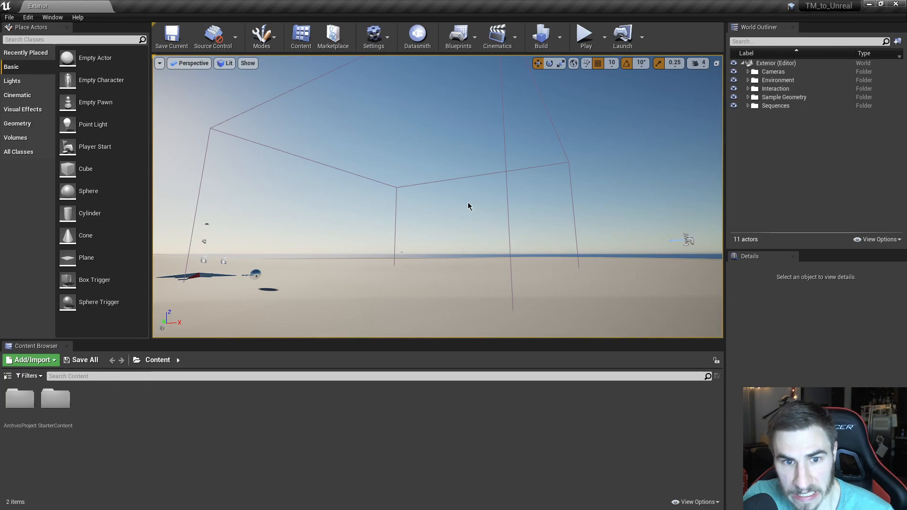
Start a Datasmith import and limit the file selection to the Twinmotion file format (*.tm).
right_click_drag(467, 203, 439, 210)
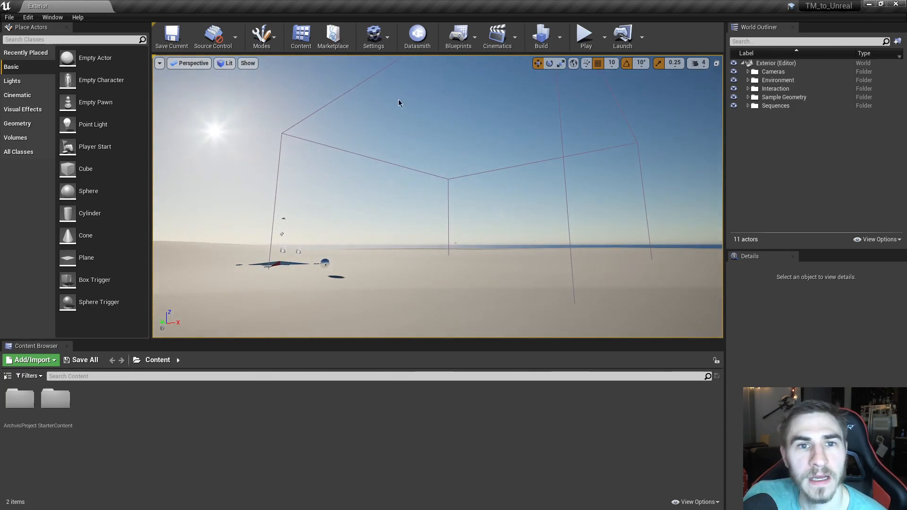
left_click(415, 38)
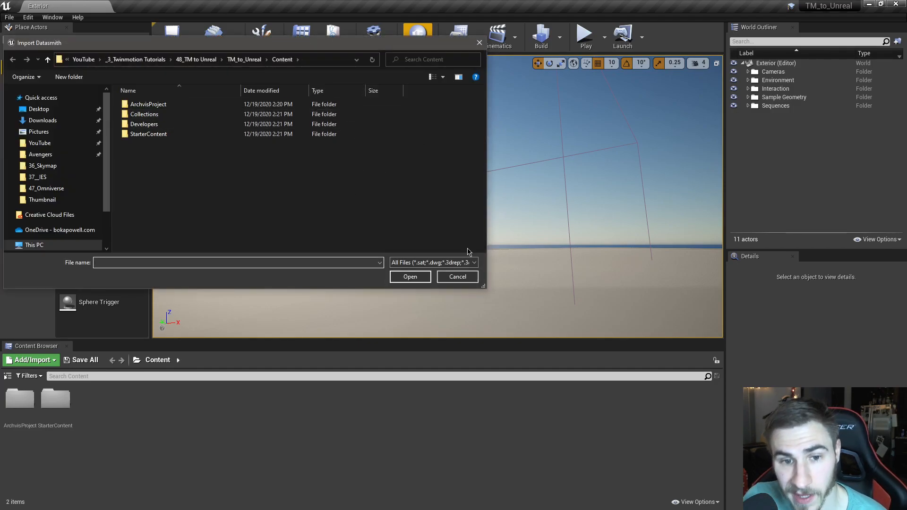
left_click(439, 263)
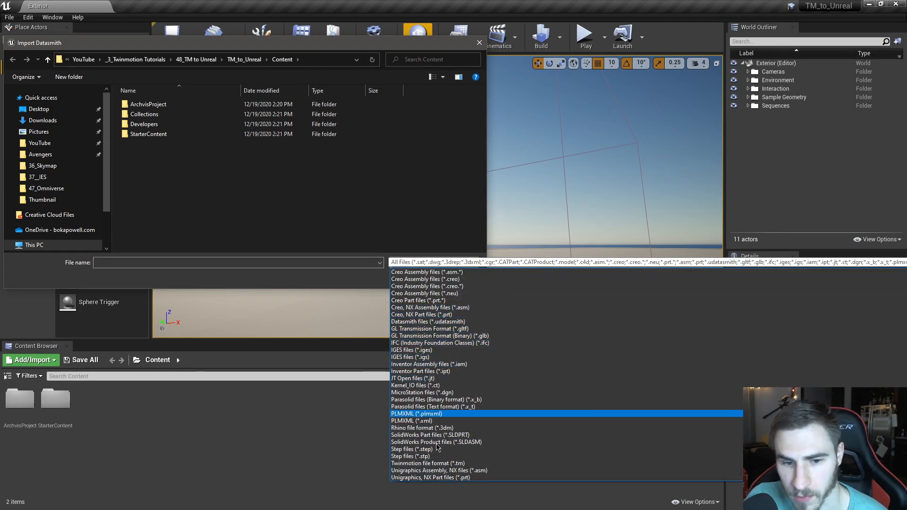
scroll(467, 329, "up", 4)
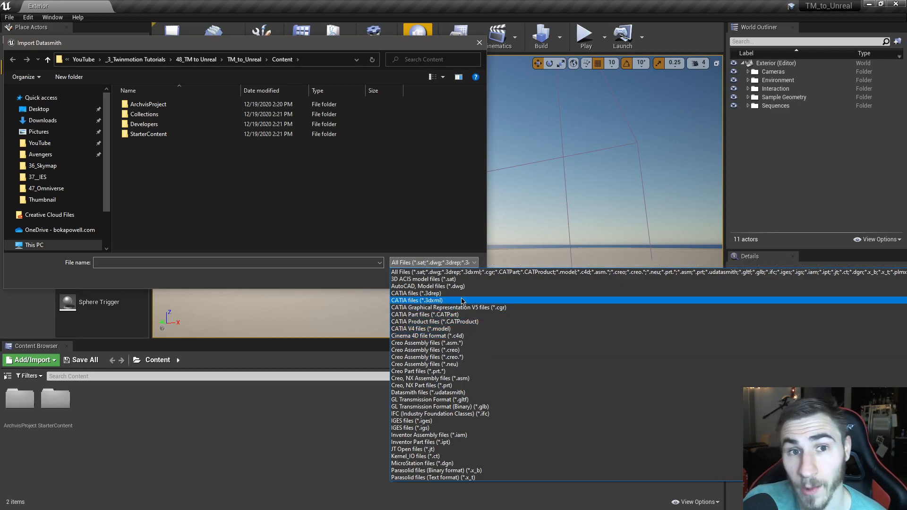
scroll(531, 294, "down", 3)
scroll(531, 294, "down", 1)
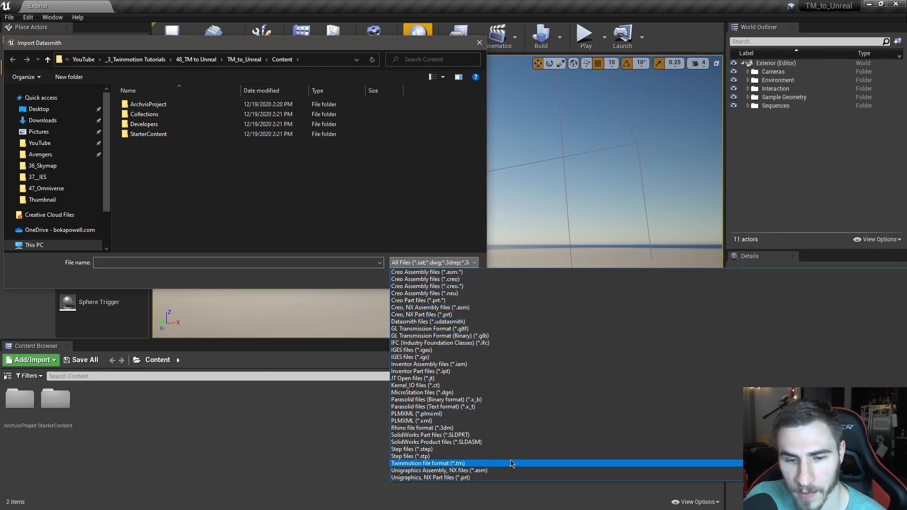
left_click(465, 464)
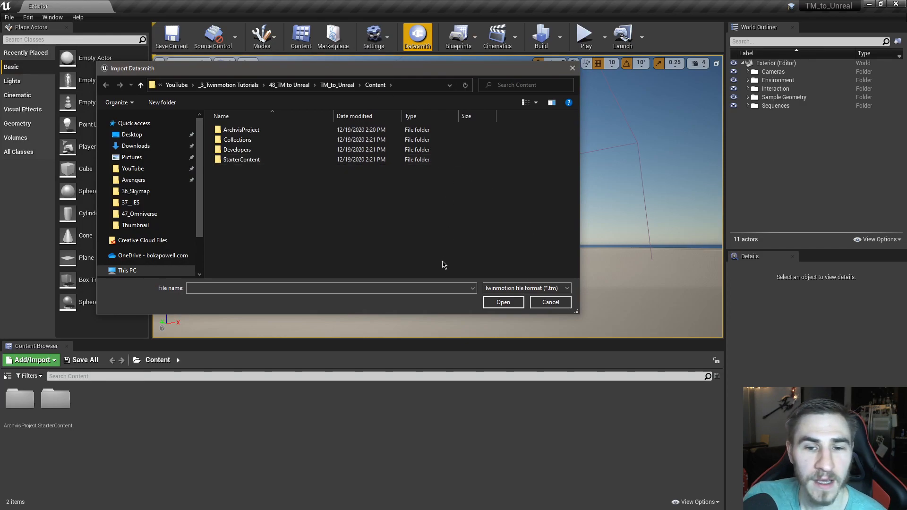
Choose Oslo.tm as the Datasmith import file and the Content folder as its import location.
left_click(163, 180)
double_click(265, 179)
left_click(246, 199)
left_click(503, 302)
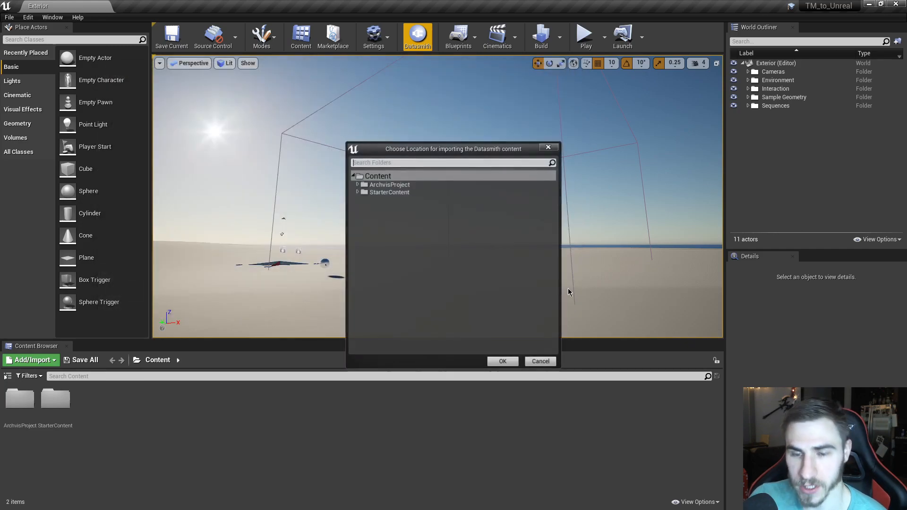
left_click(357, 184)
left_click(358, 229)
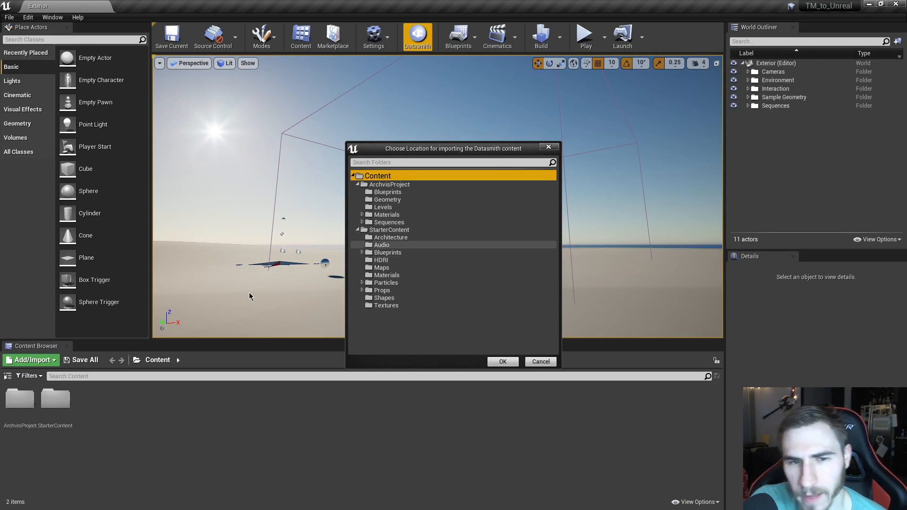
left_click(502, 361)
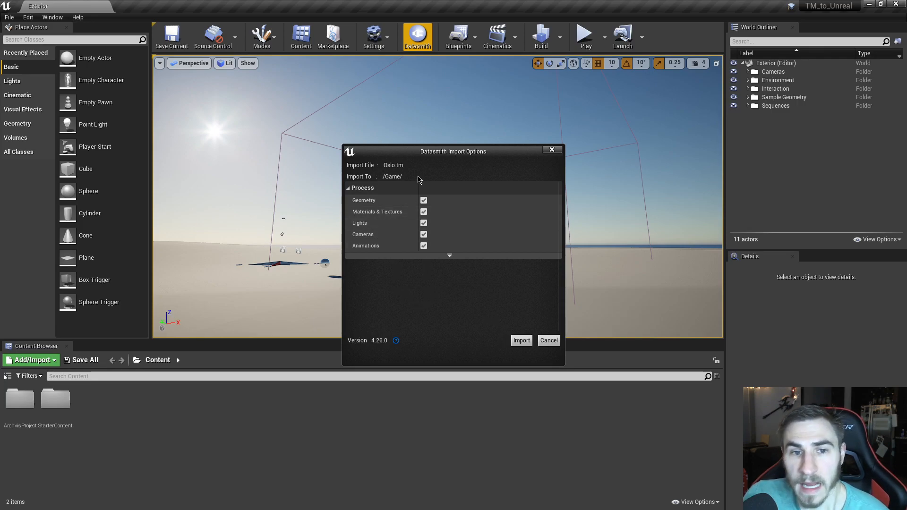
Import Oslo.tm with all process options enabled and lightmap resolutions of 64 to 512, and clear and close the load error log.
left_click(449, 255)
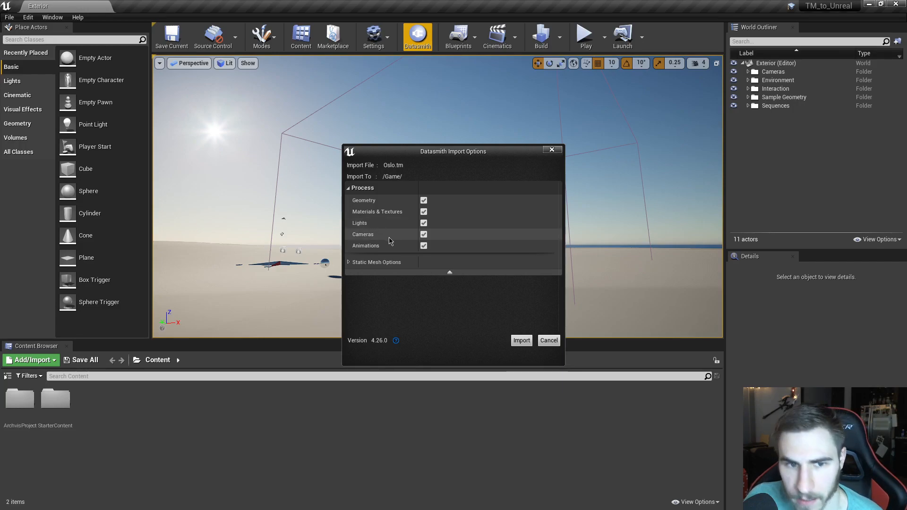
left_click(355, 263)
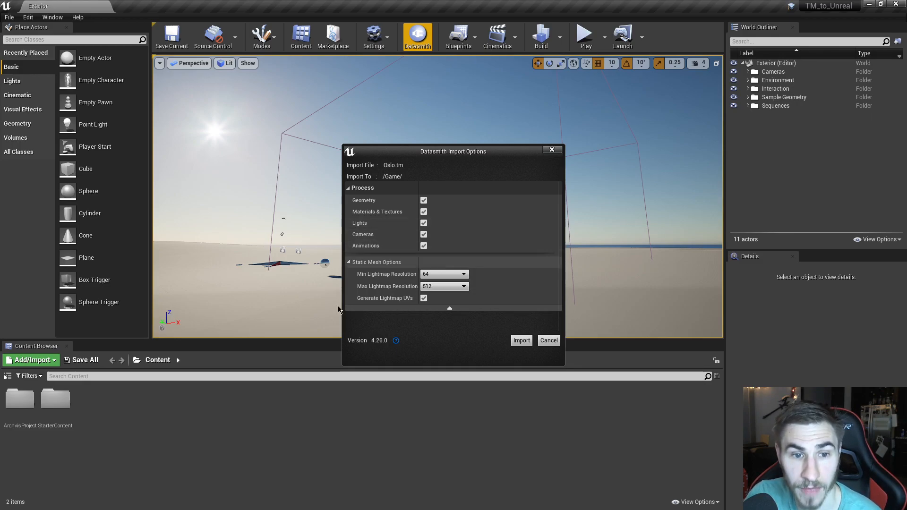
left_click(462, 274)
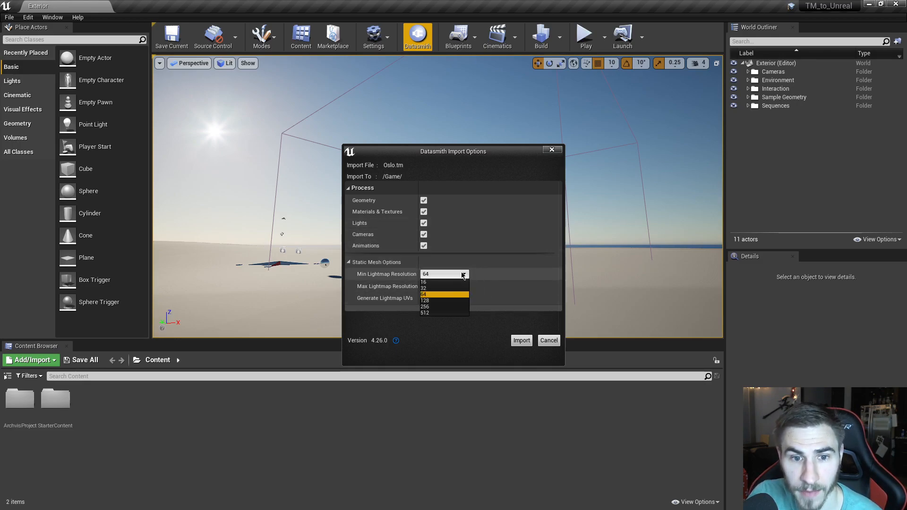
left_click(528, 274)
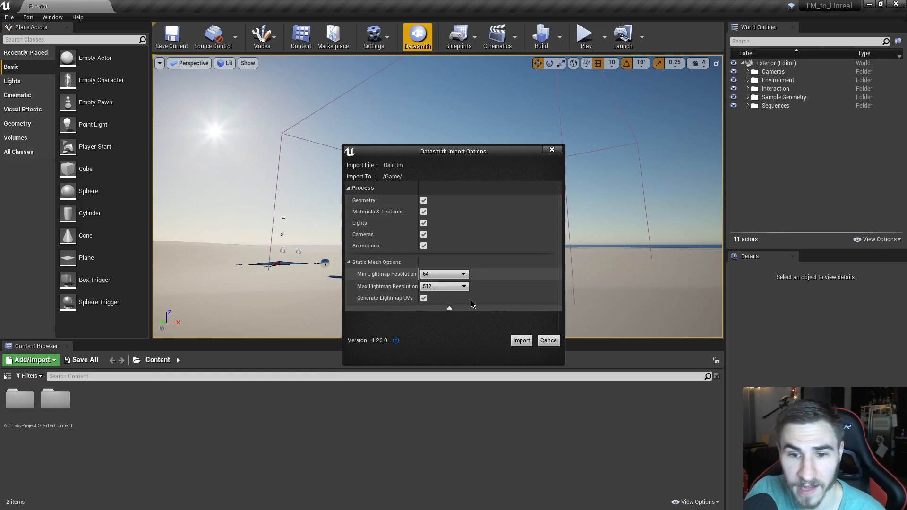
left_click(522, 341)
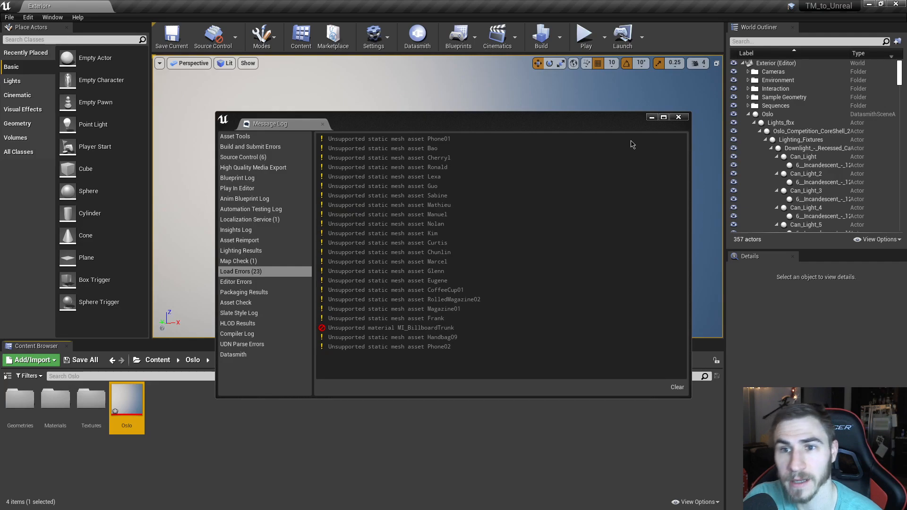
left_click(677, 387)
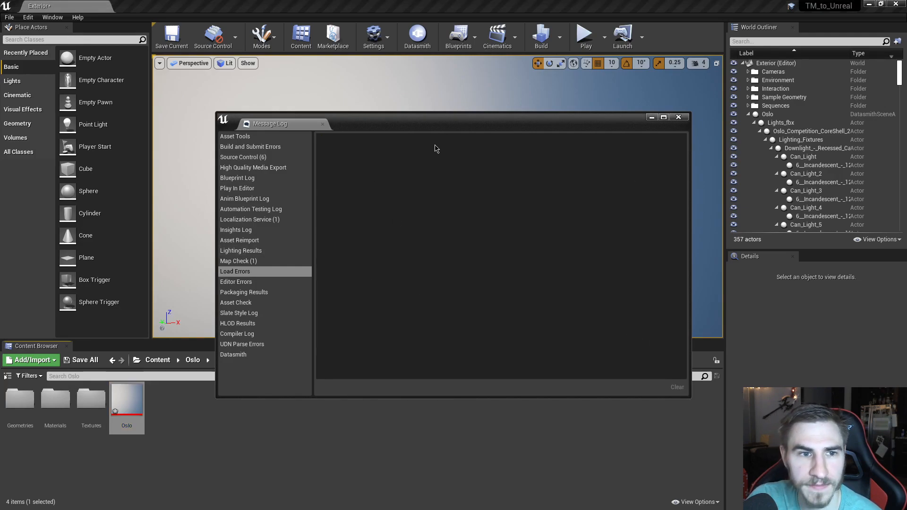
left_click(679, 117)
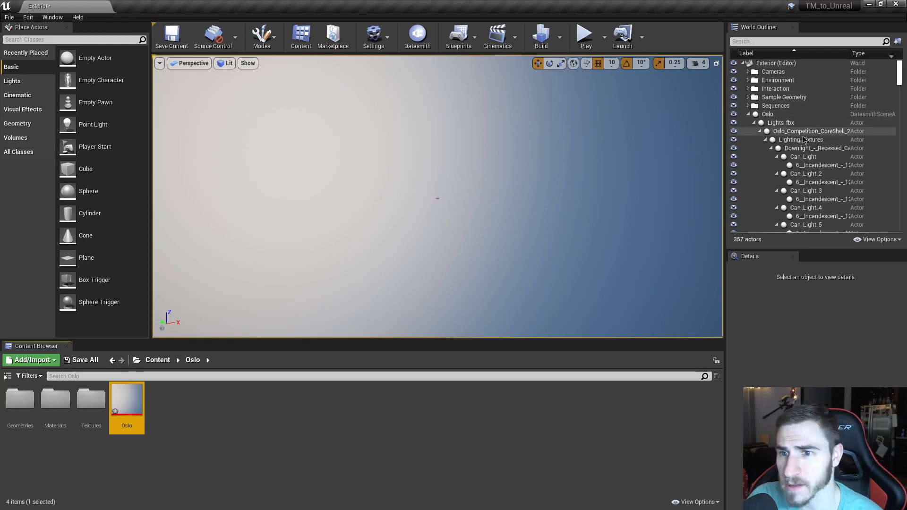
Find Painted_vegetation_3 in the imported Oslo hierarchy of the level, select it, and focus the viewport on it.
scroll(822, 142, "down", 3)
scroll(825, 144, "down", 15)
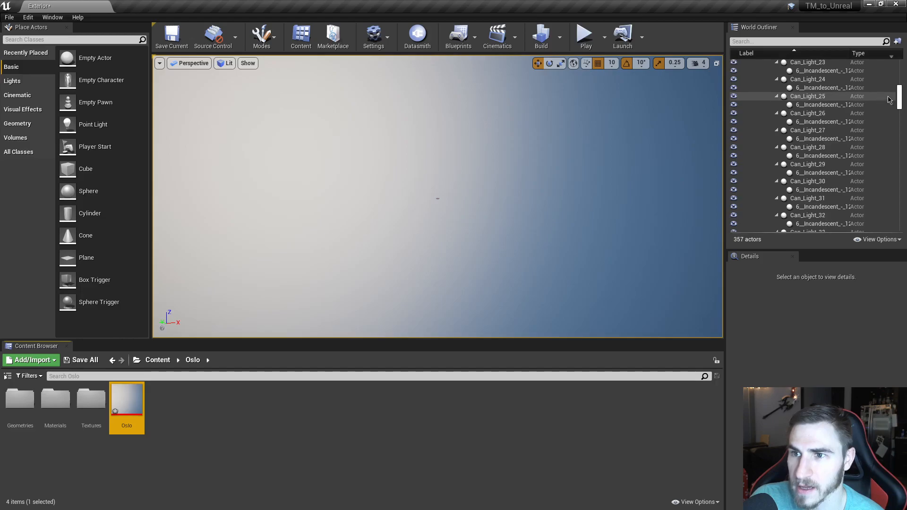
left_click_drag(899, 97, 906, 225)
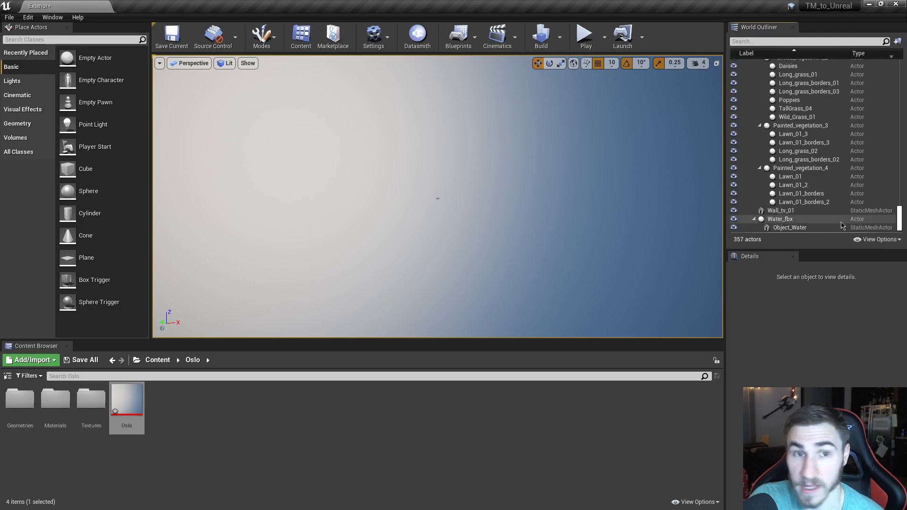
right_click_drag(438, 178, 416, 175)
left_click(801, 125)
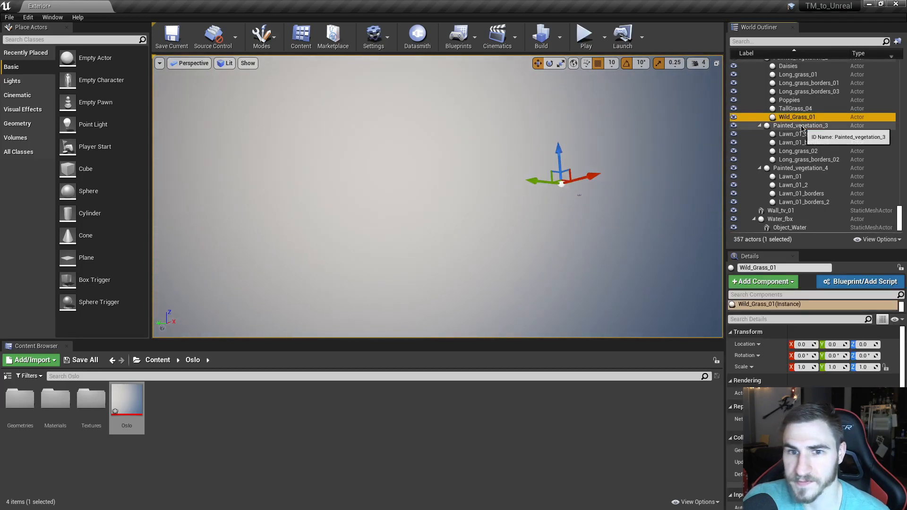
key("f")
mouse_move(428, 253)
right_mouse_down()
mouse_move(427, 142)
mouse_move(428, 245)
mouse_move(477, 297)
mouse_move(500, 250)
right_mouse_up()
right_click_drag(438, 197, 227, 149)
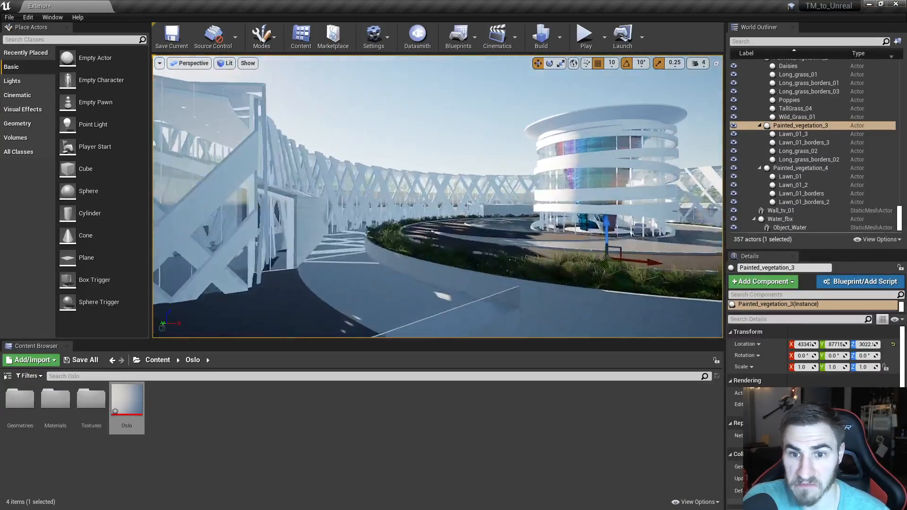
Examine the imported Oslo building, its cobbled paths, planted vegetation and the stage area with the wall TV.
right_click_drag(438, 196, 485, 198)
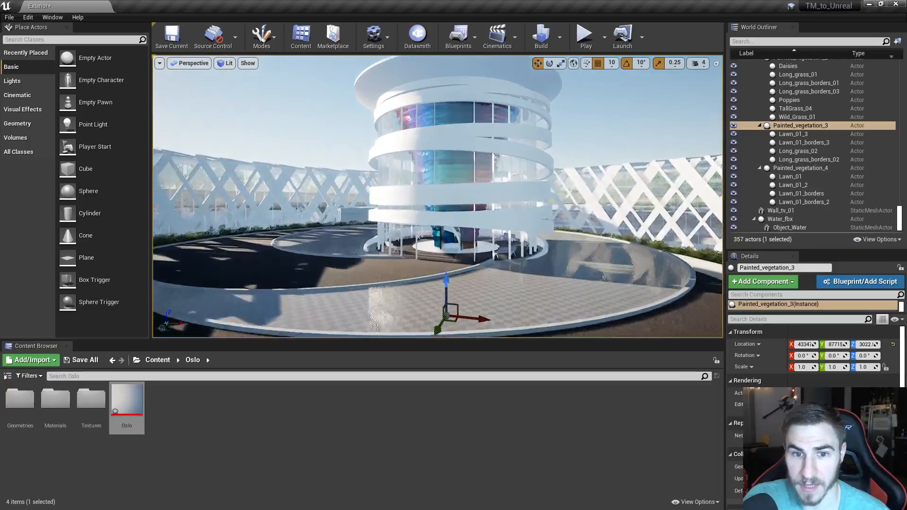
right_click_drag(438, 196, 440, 246)
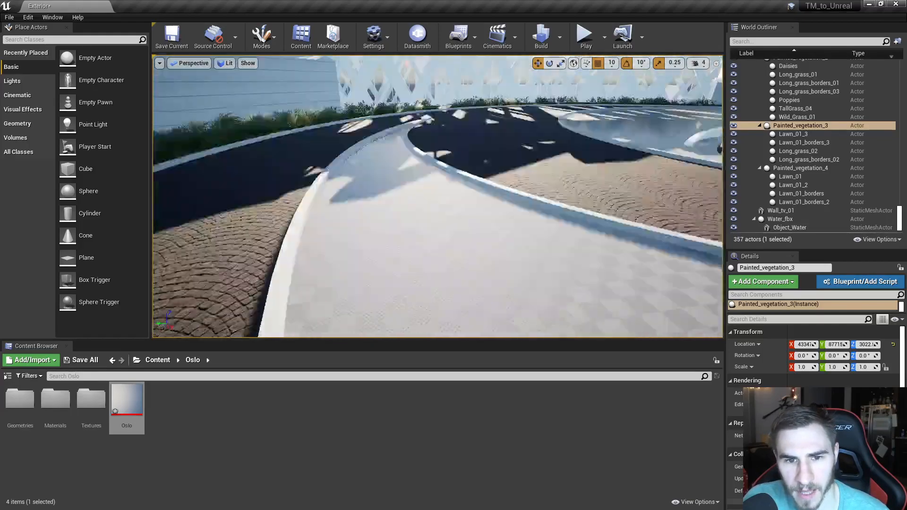
right_click_drag(437, 196, 438, 250)
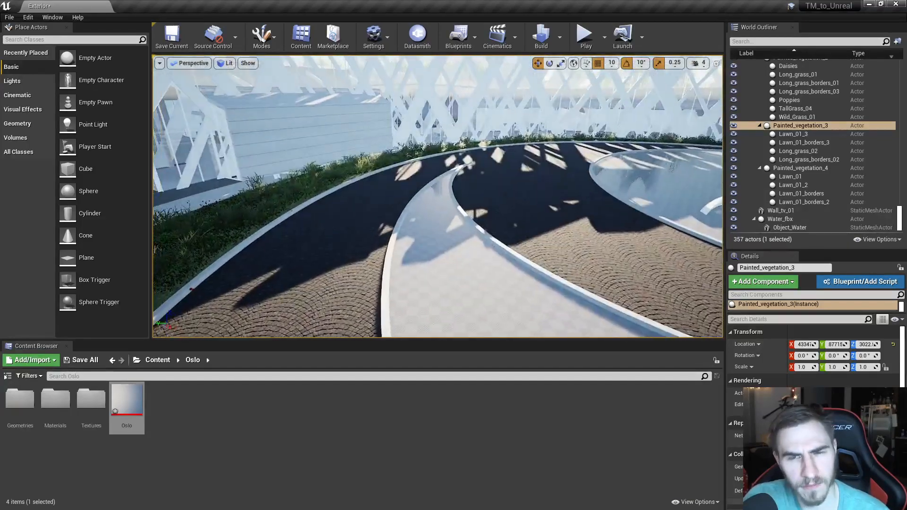
right_click_drag(438, 196, 436, 170)
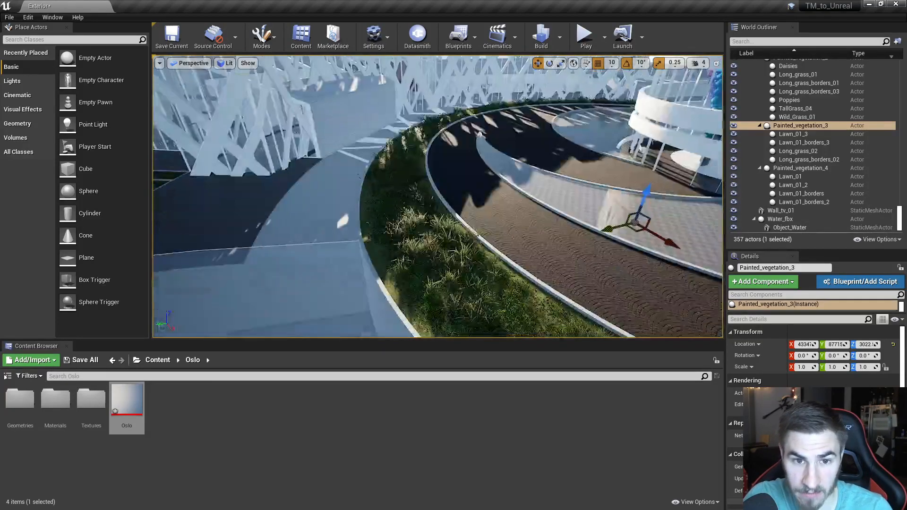
right_click_drag(437, 197, 333, 111)
key("w")
key("w")
key("s")
key("w")
right_click_drag(453, 226, 420, 220)
key("w")
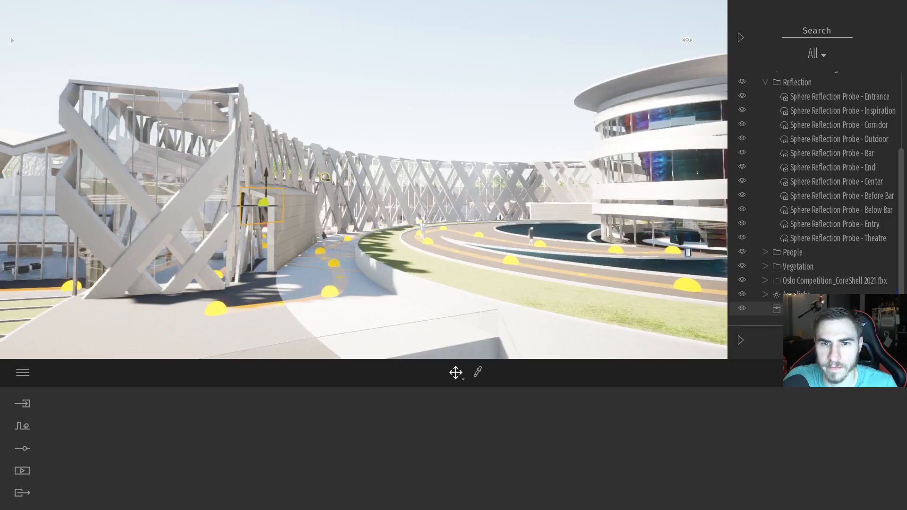
In Twinmotion, scale the wall TV above the stage by .5 to 405% on all axes, deselect it, and save the scene.
right_click_drag(364, 180, 398, 223)
key("w")
key("w")
key("w")
key("w")
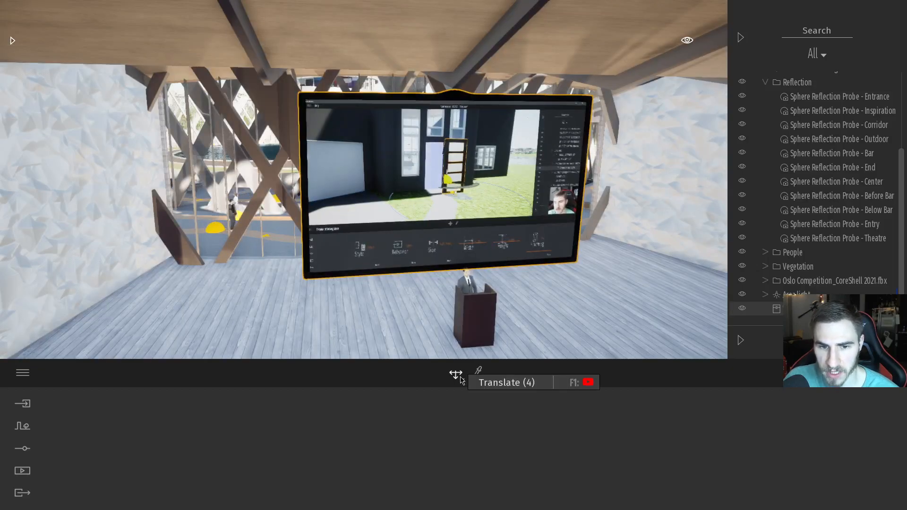
left_click(461, 381)
left_click(459, 377)
left_click(455, 376)
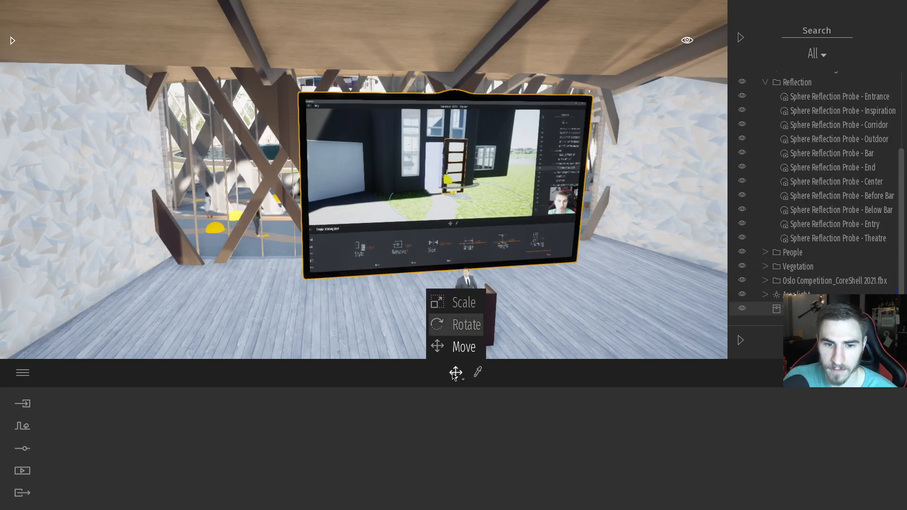
left_click(462, 302)
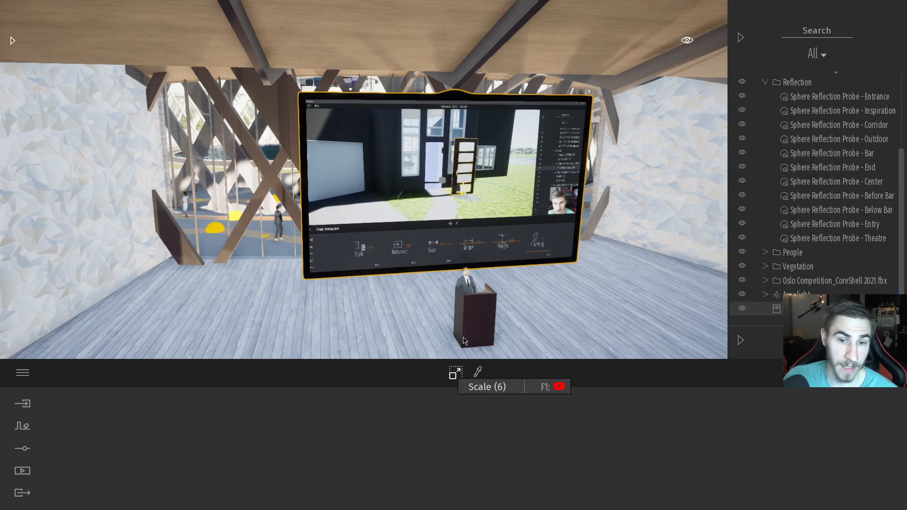
left_click(456, 374)
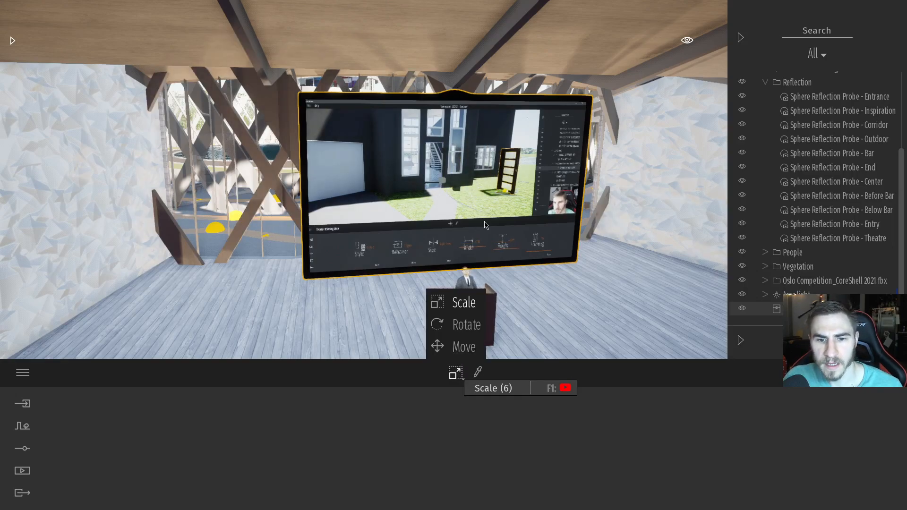
left_click(416, 230)
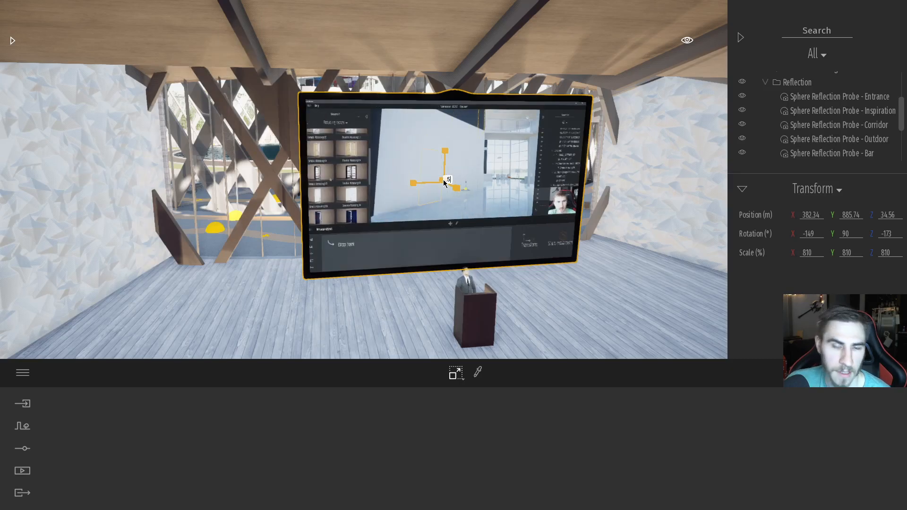
key("Return")
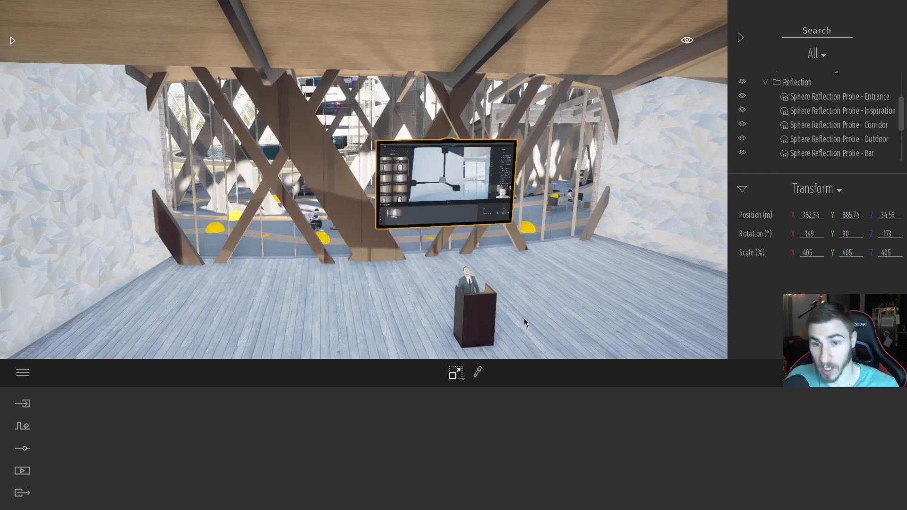
key("Escape")
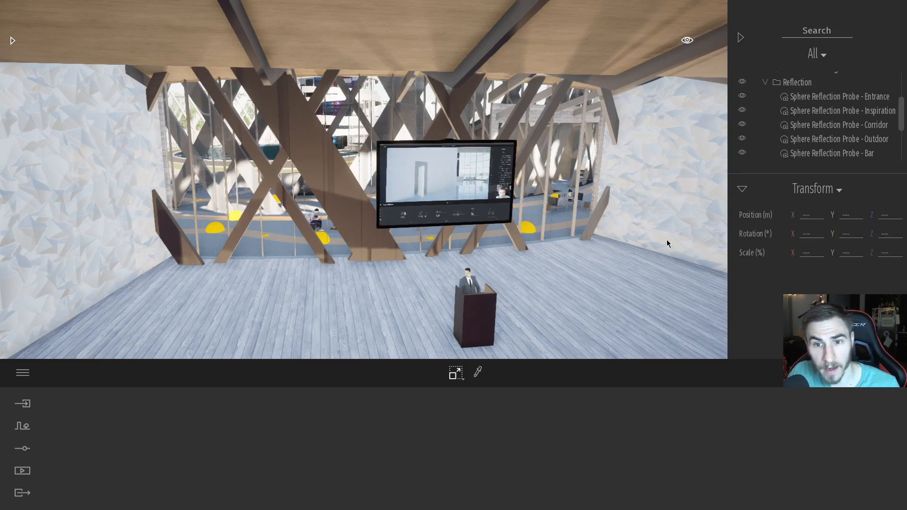
key("ctrl+s")
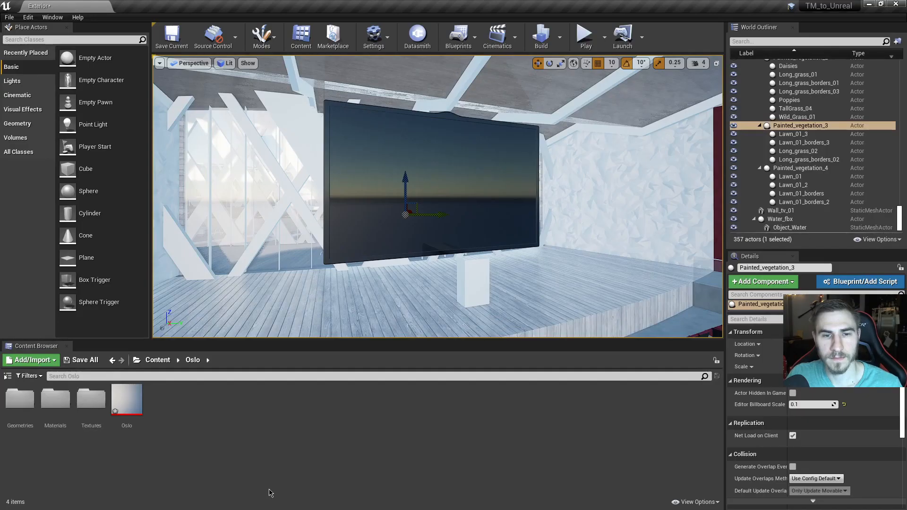
Switch back to Unreal Engine and select the wall TV above the stage for comparison with the Twinmotion scene.
left_click(490, 220)
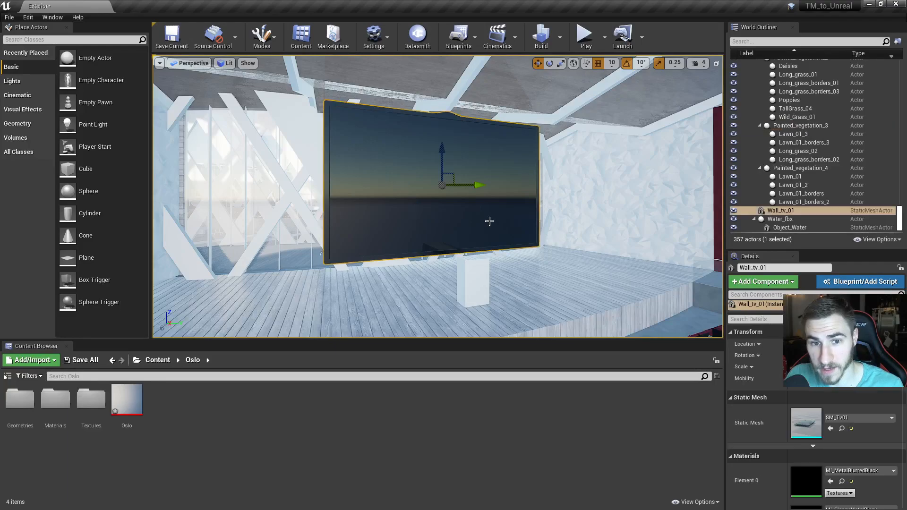
scroll(389, 287, "down", 1)
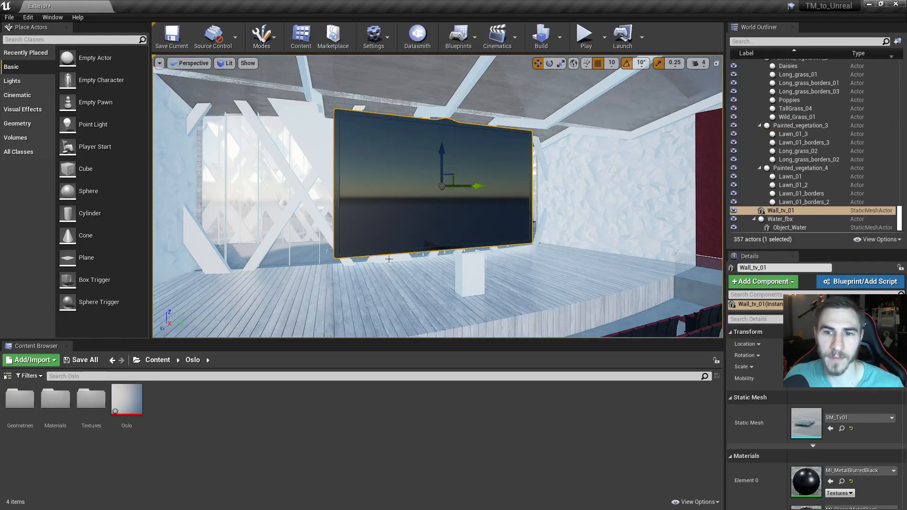
right_click_drag(385, 138, 498, 152)
right_click_drag(503, 199, 517, 173)
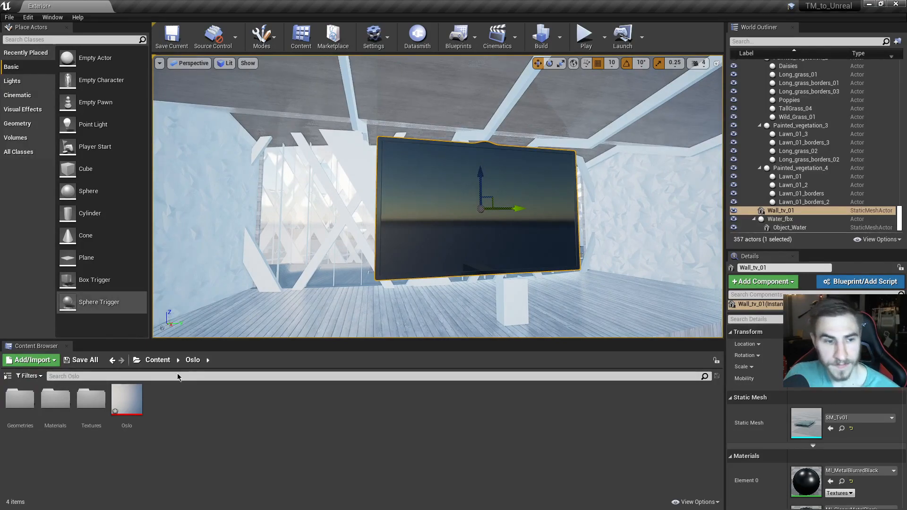
Reimport the Oslo Datasmith scene with all process options and Datasmith Scene Actors enabled, and clear and close the load error log.
right_click(132, 400)
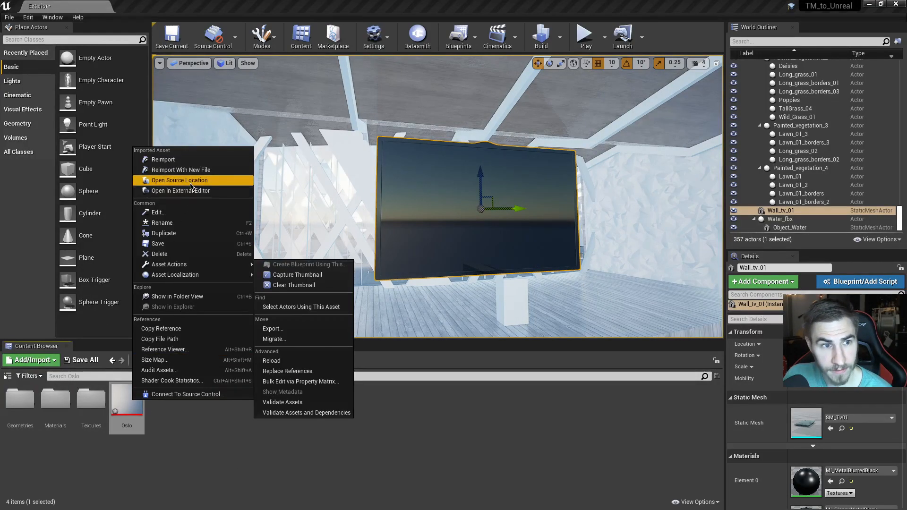
left_click(163, 159)
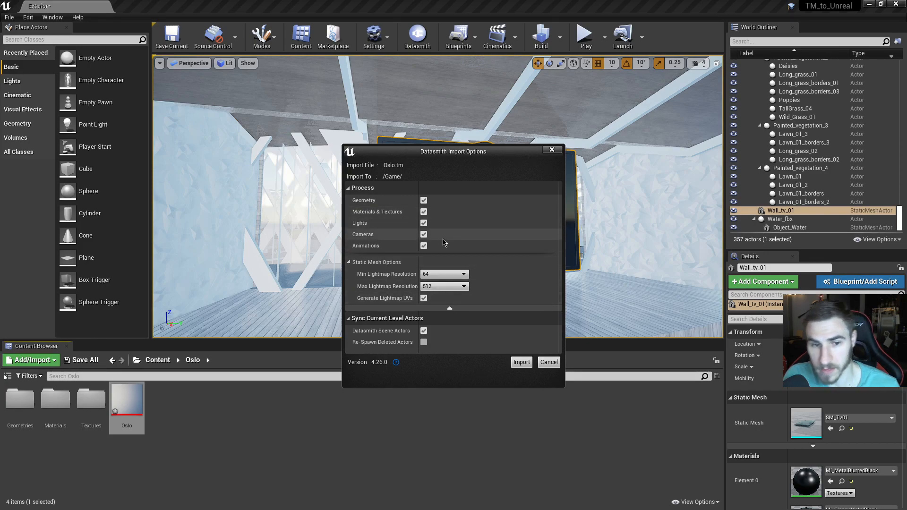
left_click(521, 362)
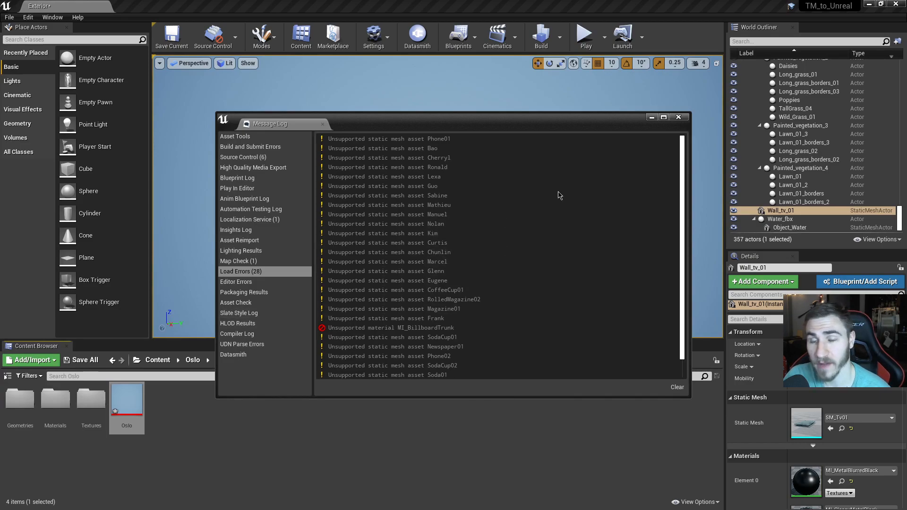
left_click(677, 387)
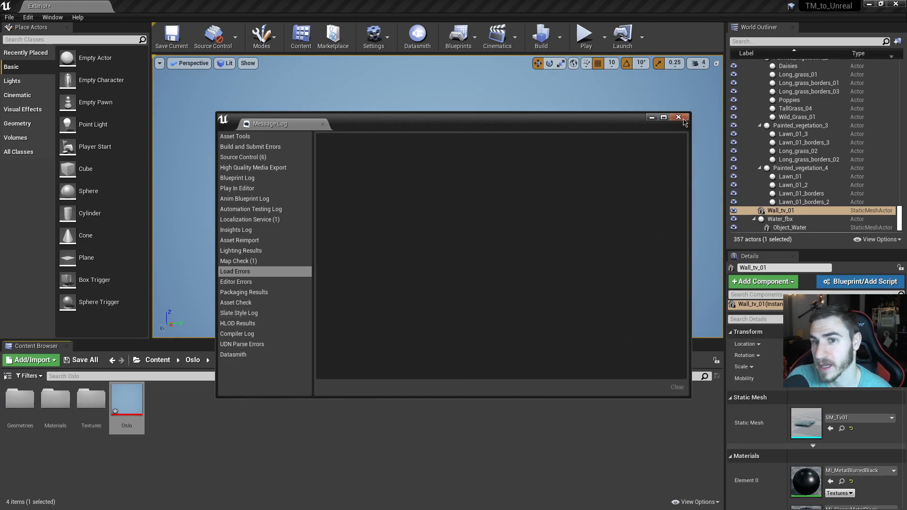
left_click(678, 117)
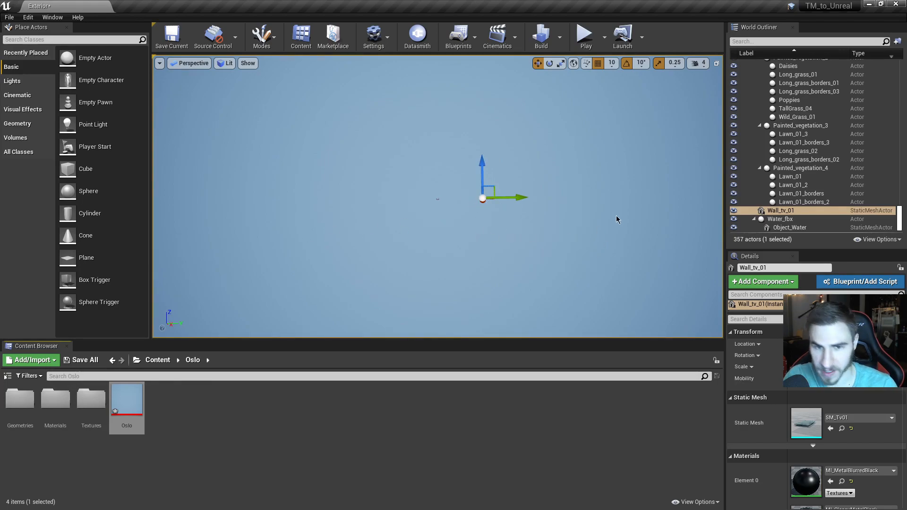
Focus on Wall_tv_01 and inspect its size and placement above the stage after the reimport.
left_click(818, 210)
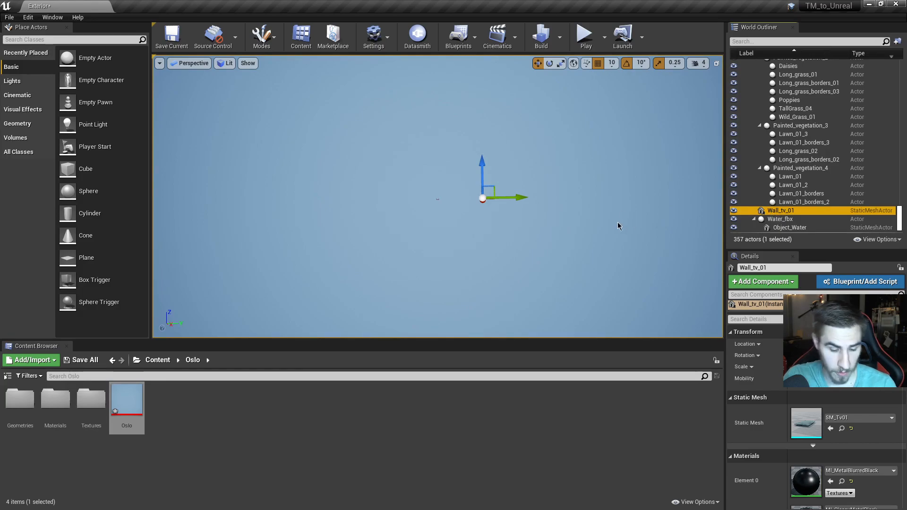
key("f")
mouse_move(478, 265)
right_mouse_down()
mouse_move(534, 307)
mouse_move(470, 265)
right_mouse_up()
key("s")
key("w")
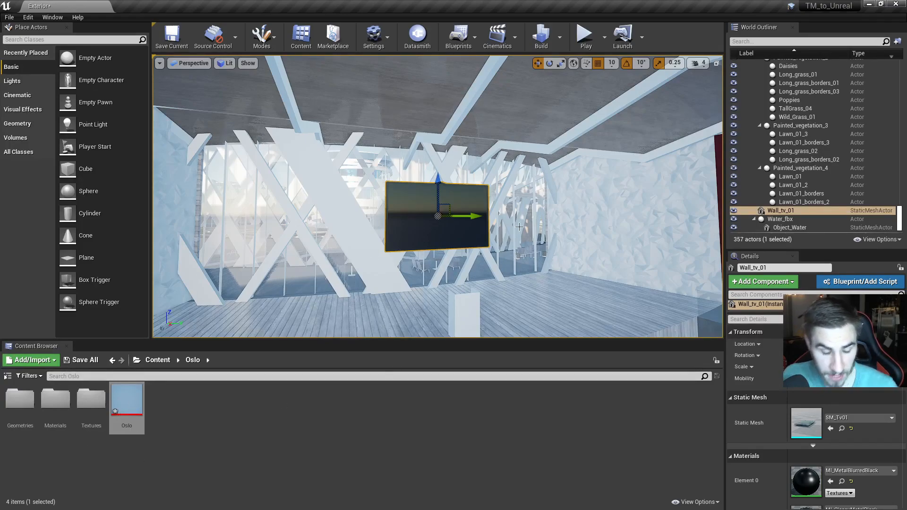
right_click_drag(583, 220, 571, 245)
key("w")
key("w")
key("s")
key("s")
key("a")
key("a")
key("w")
key("d")
key("s")
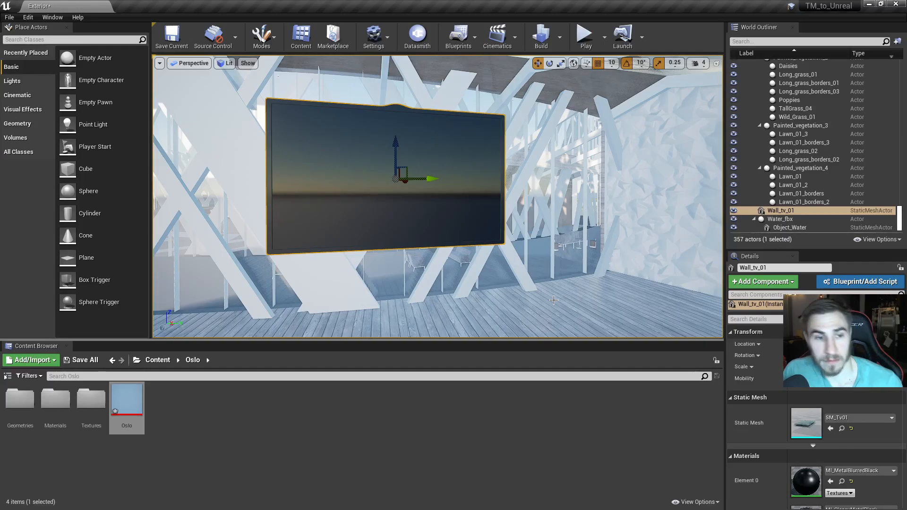
Switch to the browser and review the Visual Dataprep page of the Unreal Engine documentation.
key("alt+Tab")
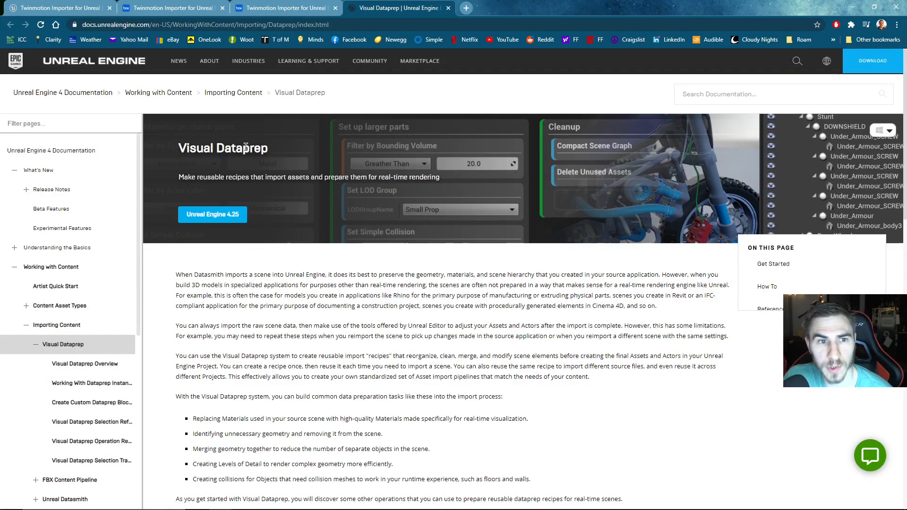
scroll(496, 184, "down", 1)
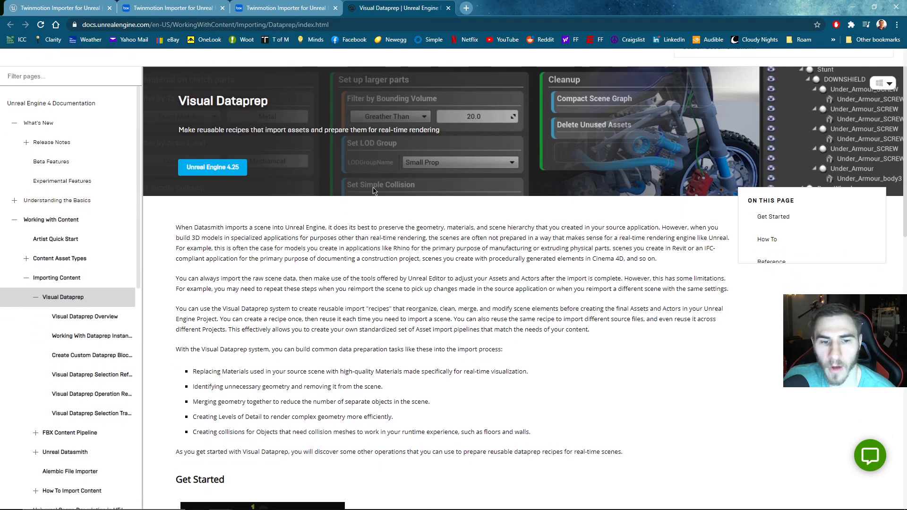
scroll(567, 213, "up", 1)
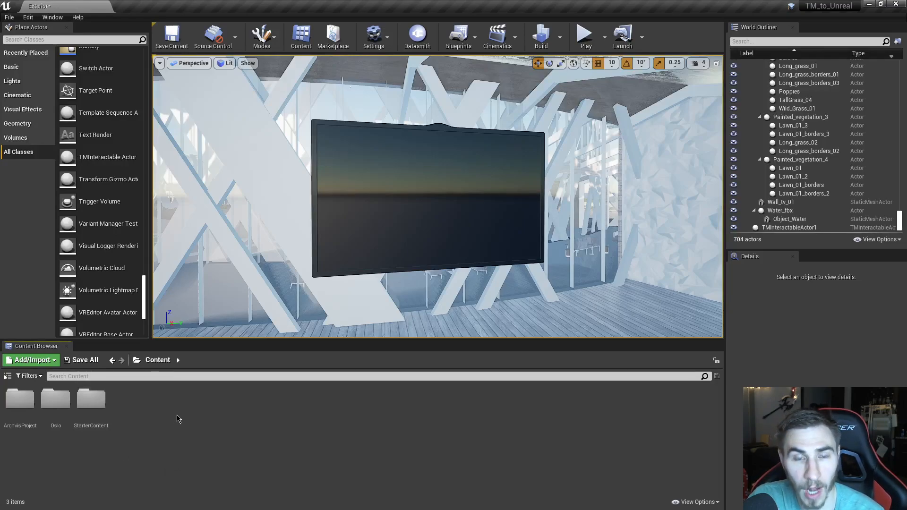
Check the project's content folder tree in Unreal Engine and enable Show Engine Content for the asset browser.
left_click(137, 361)
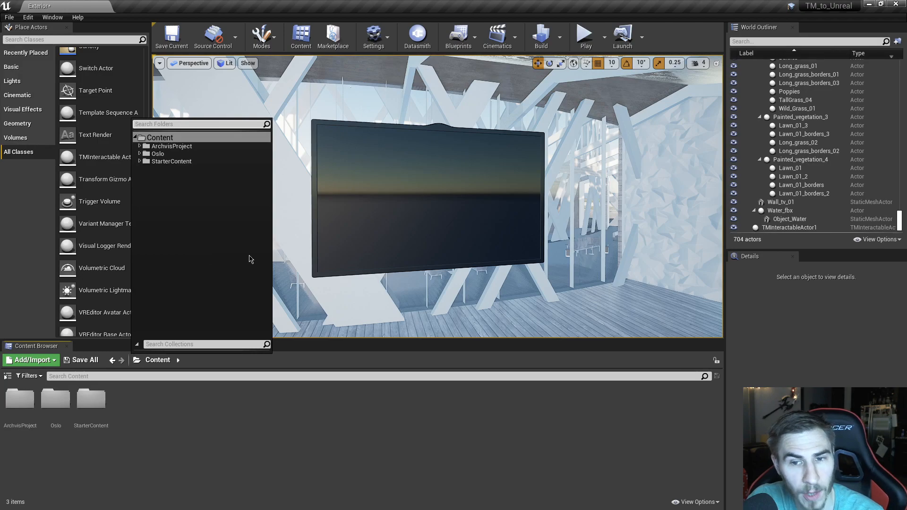
left_click(490, 431)
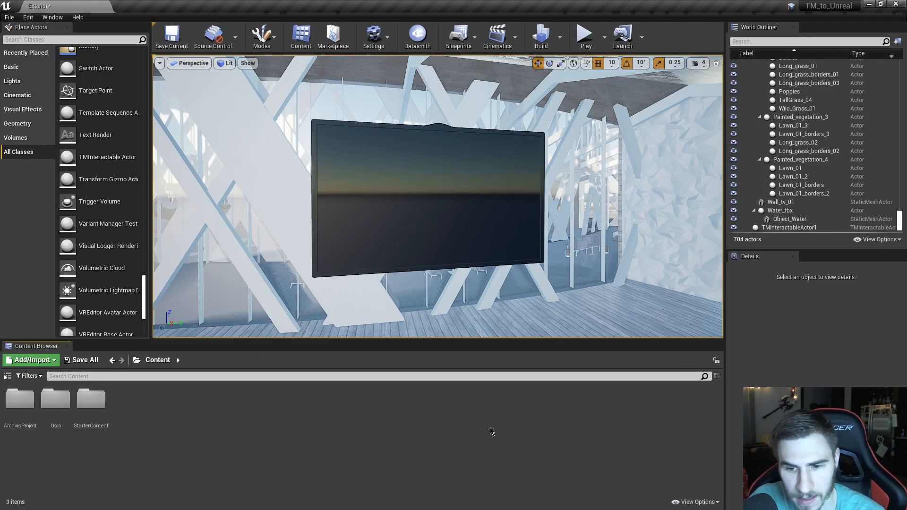
left_click(691, 505)
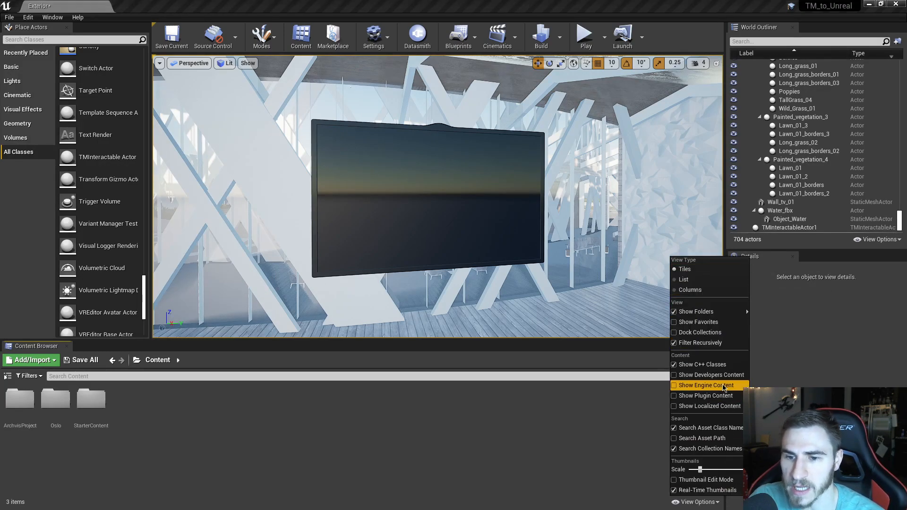
left_click(680, 386)
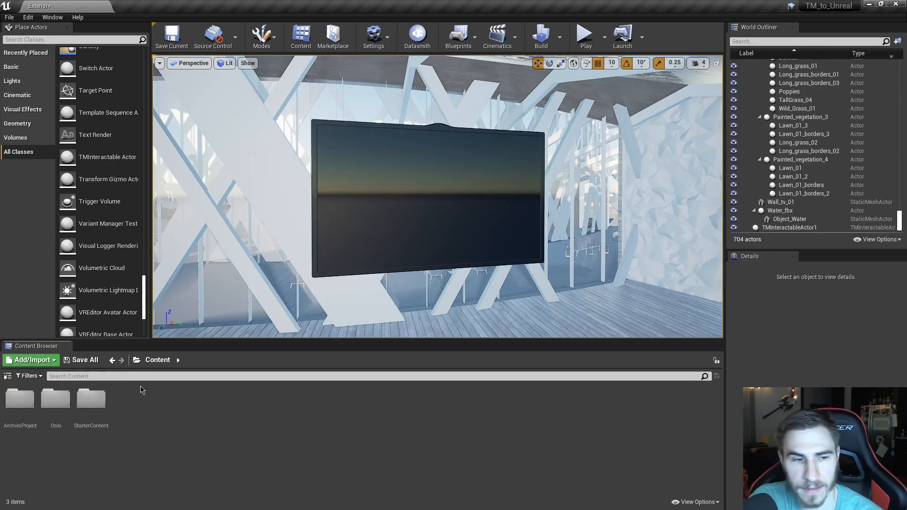
Browse the Engine Content and Engine C++ Classes folders in the asset folder tree for the Twinmotion content.
left_click(137, 361)
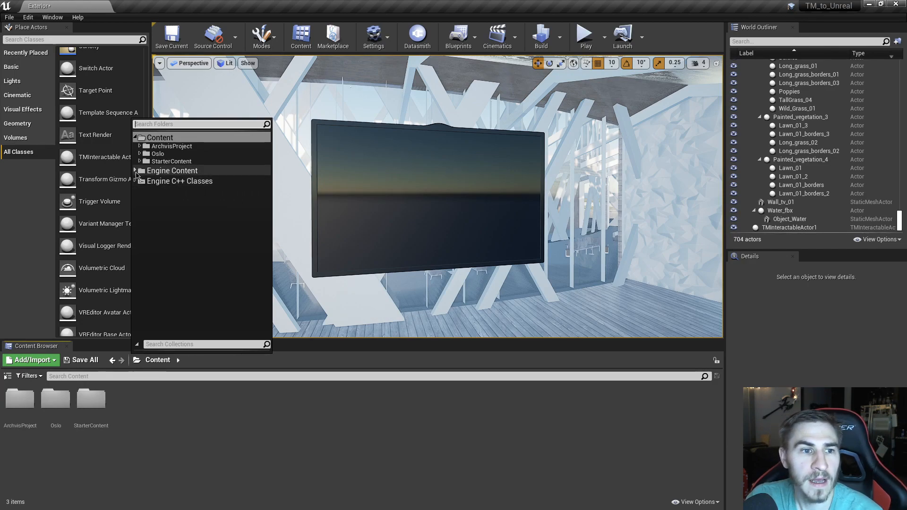
left_click(136, 171)
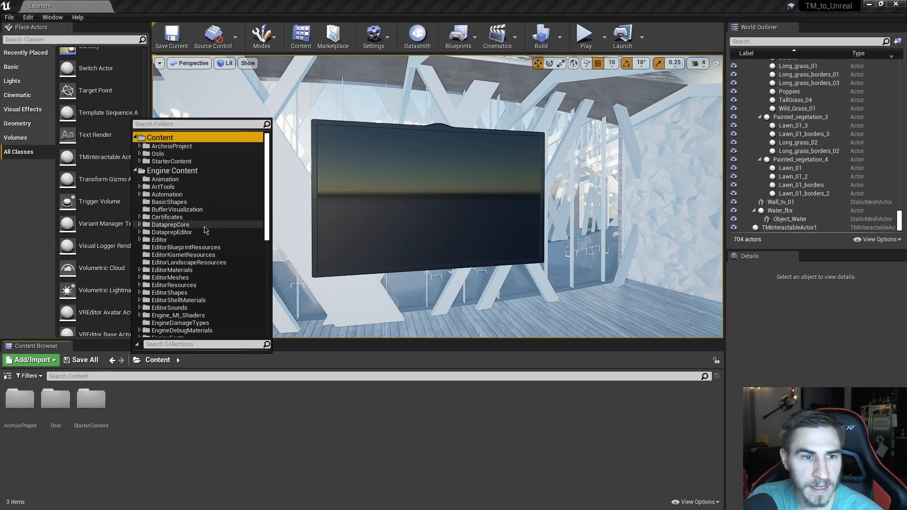
scroll(185, 198, "down", 4)
scroll(185, 198, "down", 6)
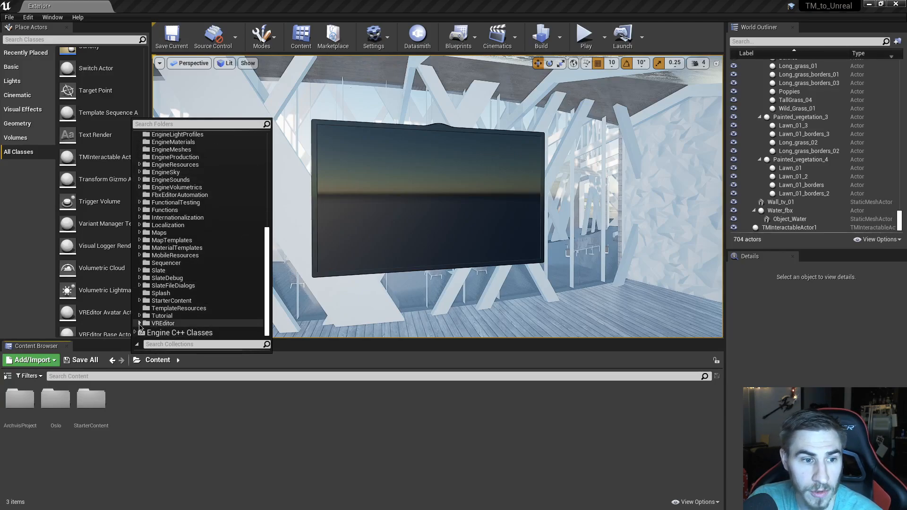
left_click(135, 333)
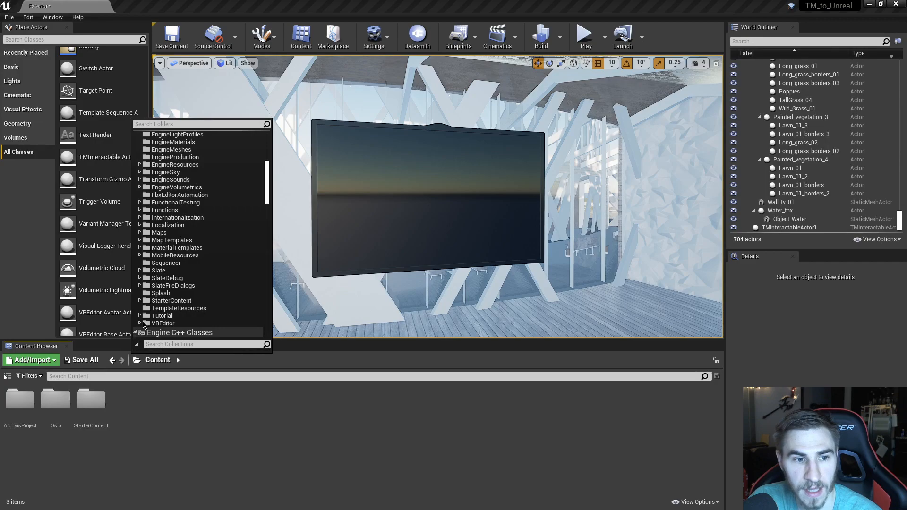
scroll(199, 236, "down", 8)
scroll(214, 226, "down", 15)
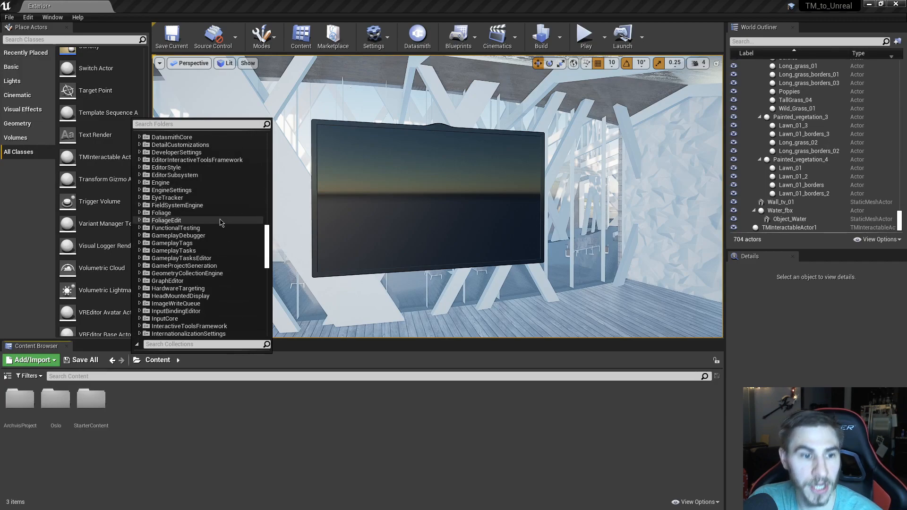
scroll(224, 218, "down", 10)
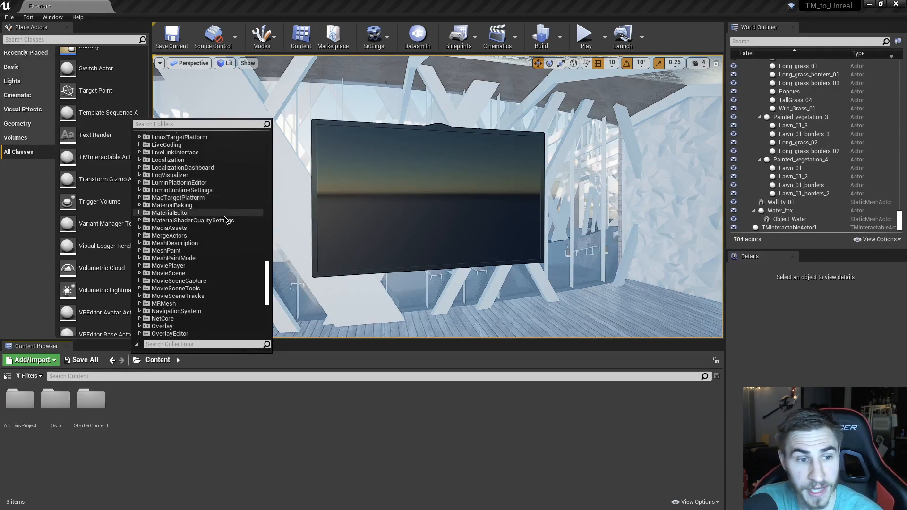
scroll(225, 220, "down", 6)
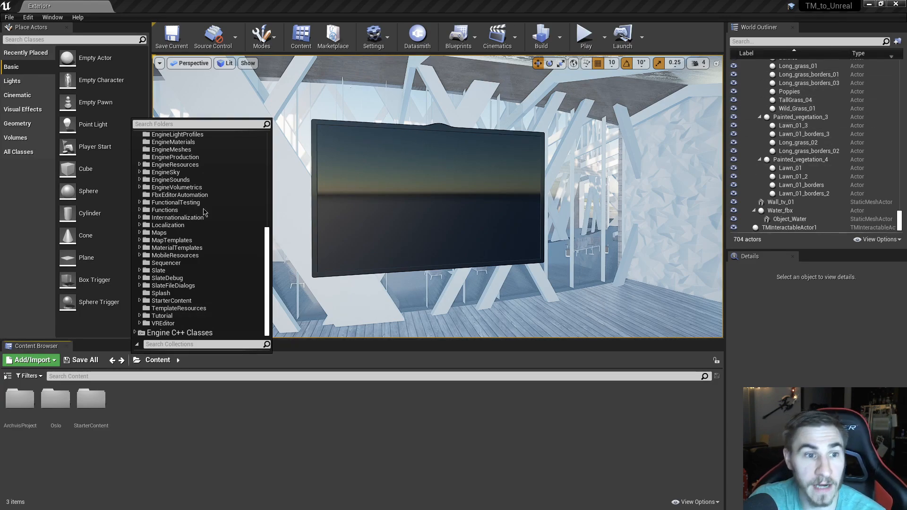
Switch to the browser and review the Twinmotion Importer instructions PDF from the material examples through Known issues and Future Releases.
key("alt+Tab")
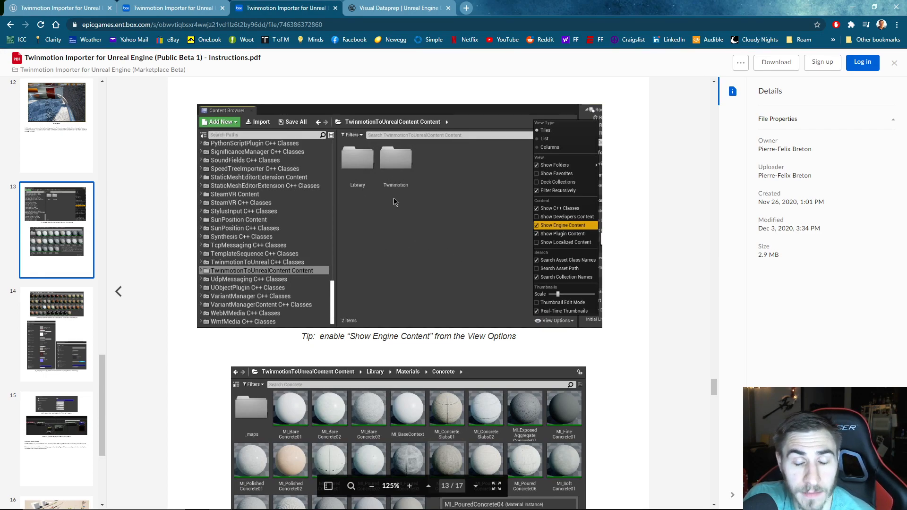
scroll(422, 191, "down", 3)
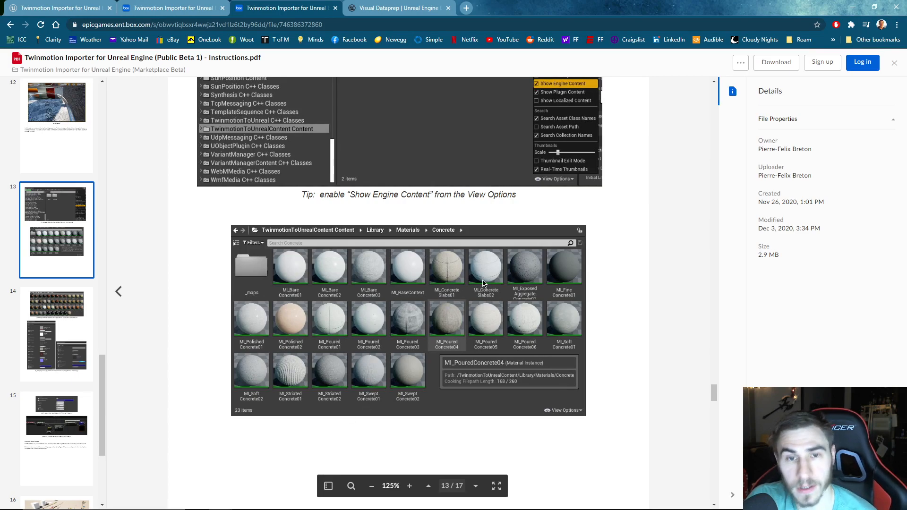
scroll(543, 223, "down", 10)
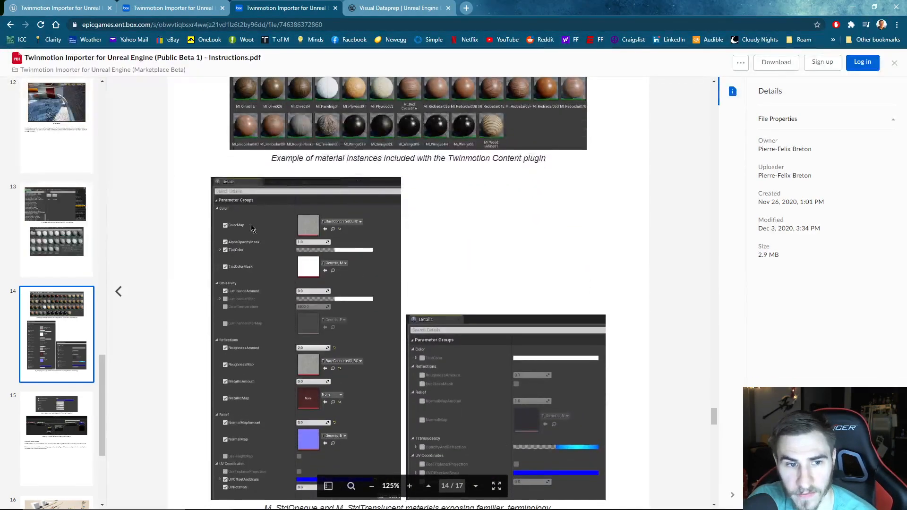
scroll(246, 234, "down", 1)
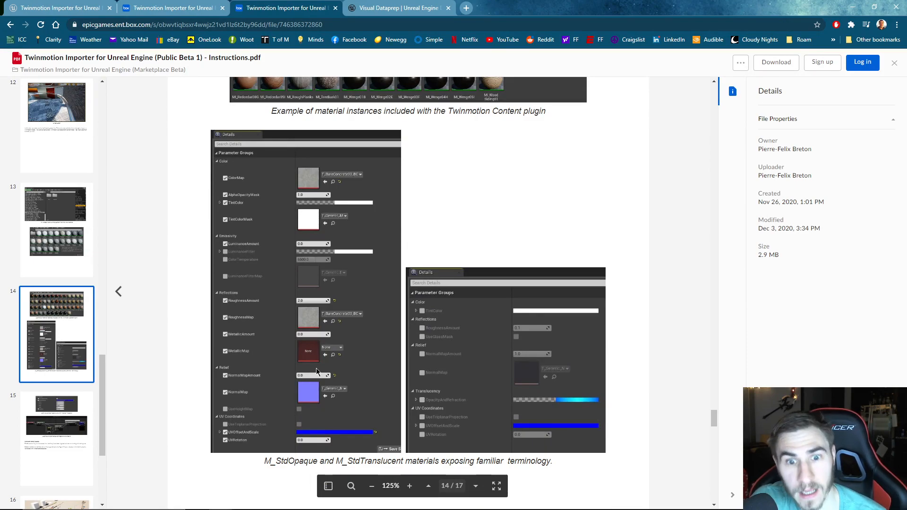
scroll(369, 283, "down", 7)
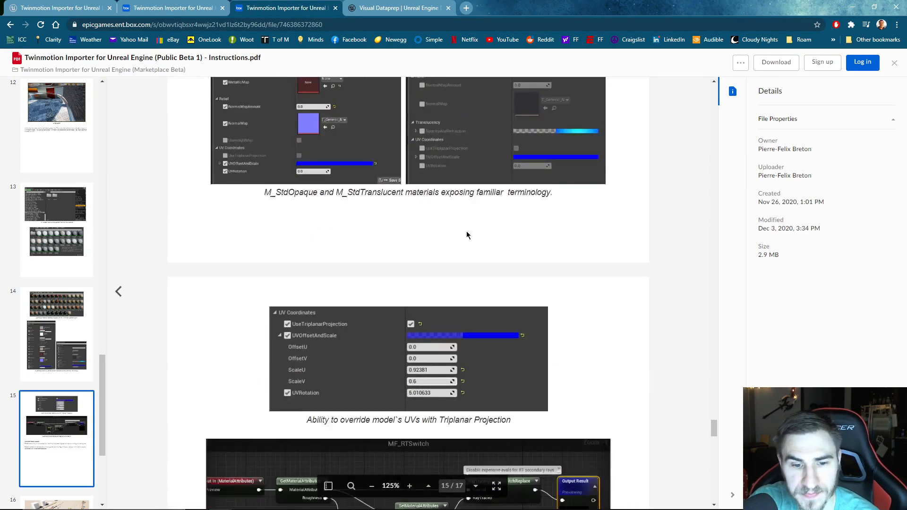
scroll(426, 176, "down", 15)
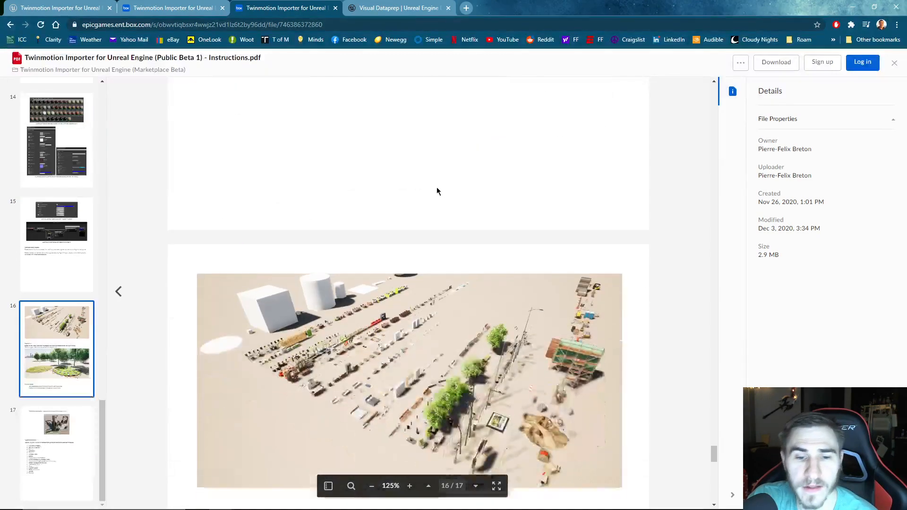
scroll(477, 158, "down", 8)
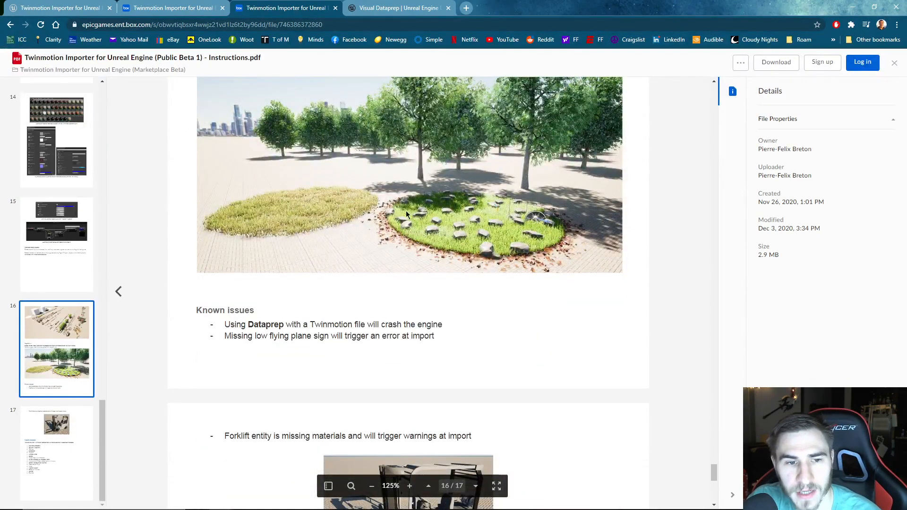
scroll(475, 185, "down", 11)
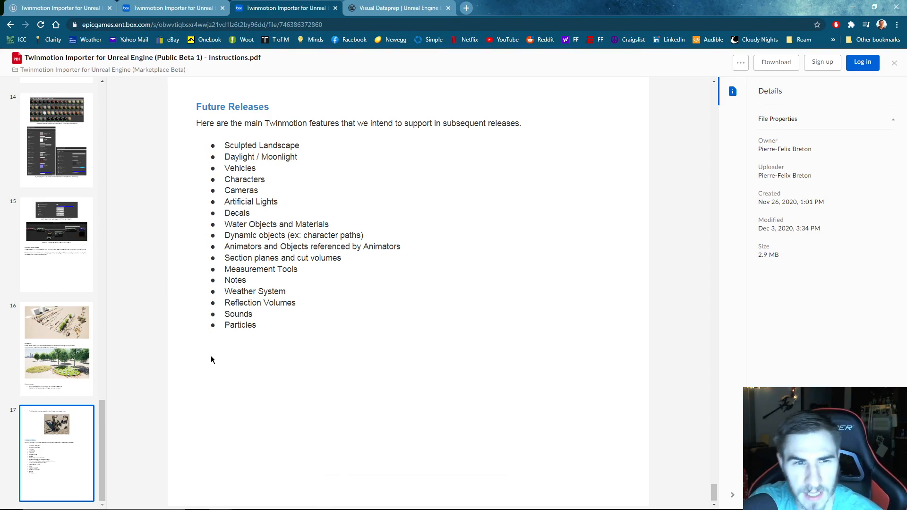
left_click_drag(255, 314, 252, 258)
left_click(252, 258)
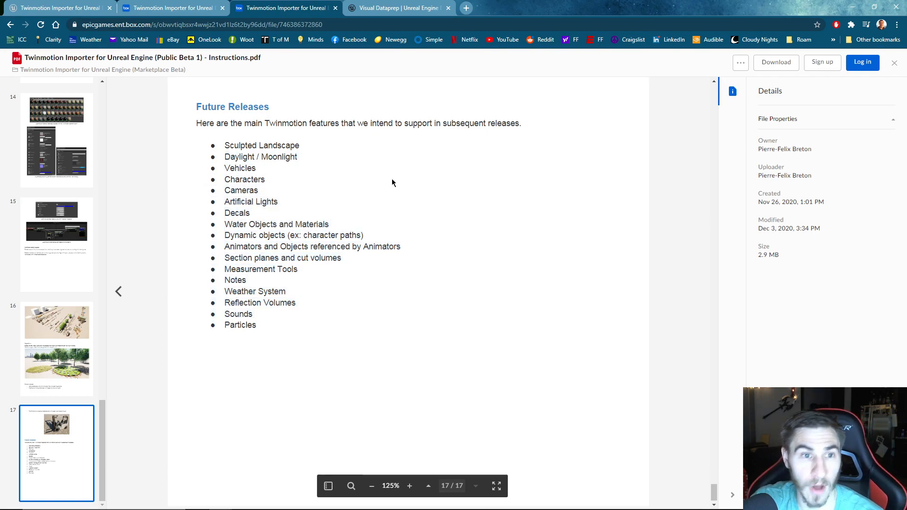